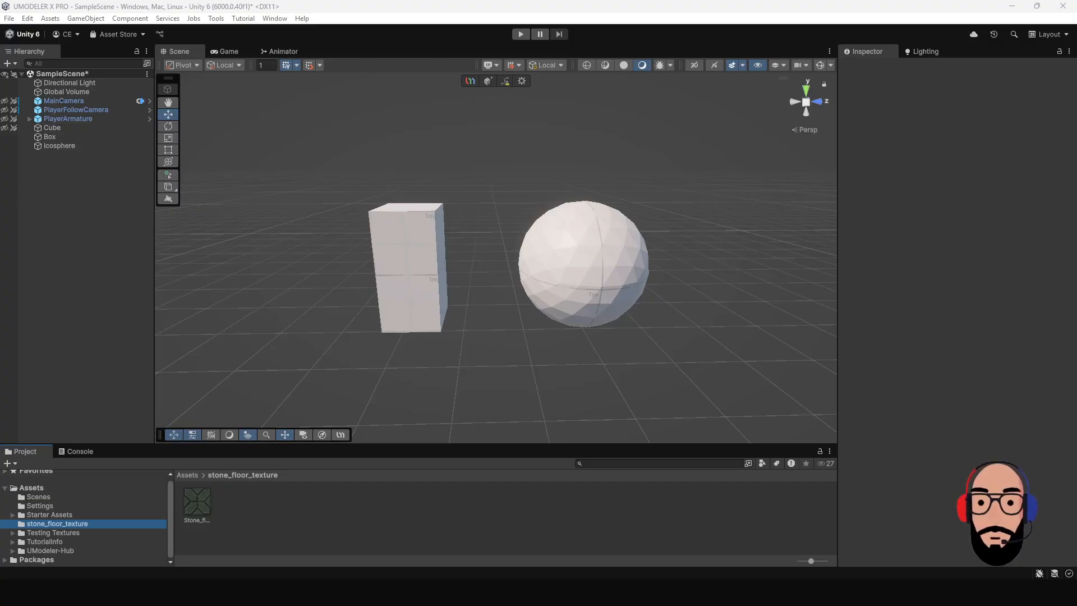
Inspect the Box and the Icosphere in the scene, selecting each in turn.
scroll(469, 264, up, 5)
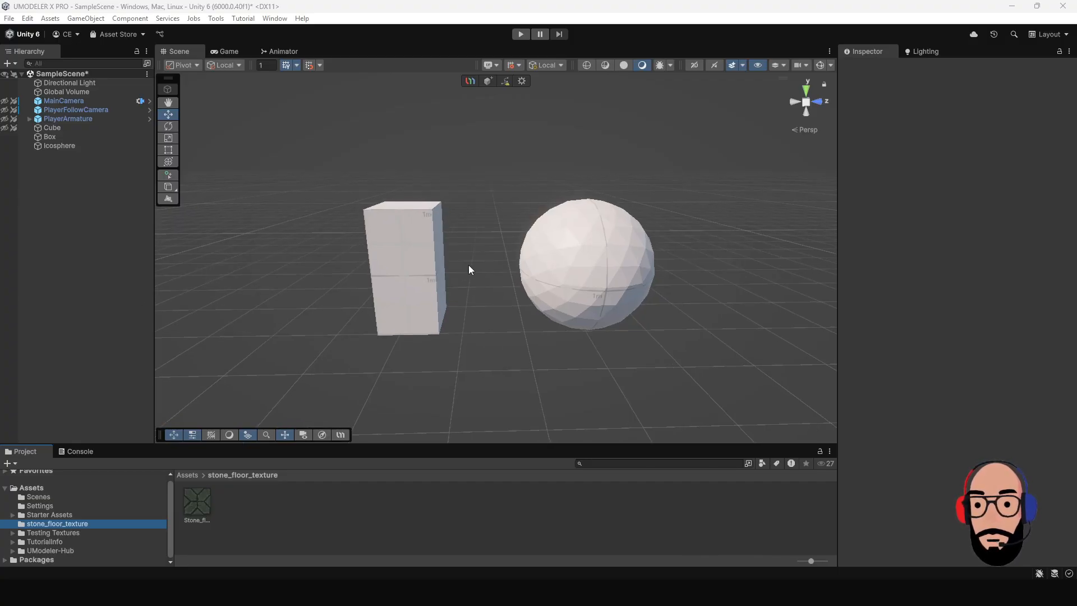
alt+drag(466, 264, 416, 266)
click(429, 215)
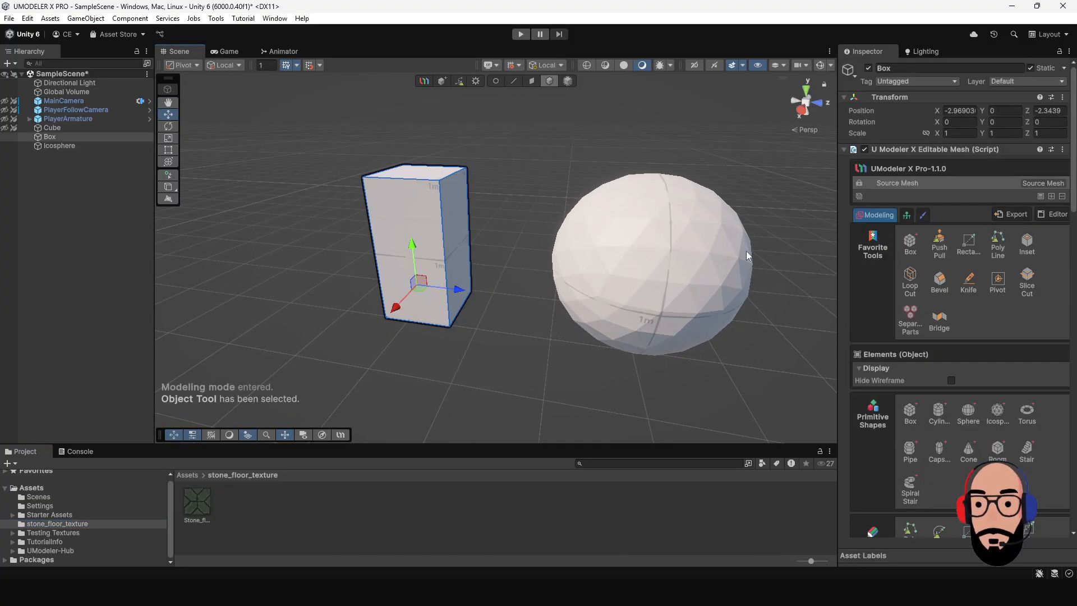
click(691, 245)
scroll(691, 244, down, 2)
scroll(615, 264, up, 4)
scroll(615, 265, down, 4)
alt+drag(615, 265, 524, 324)
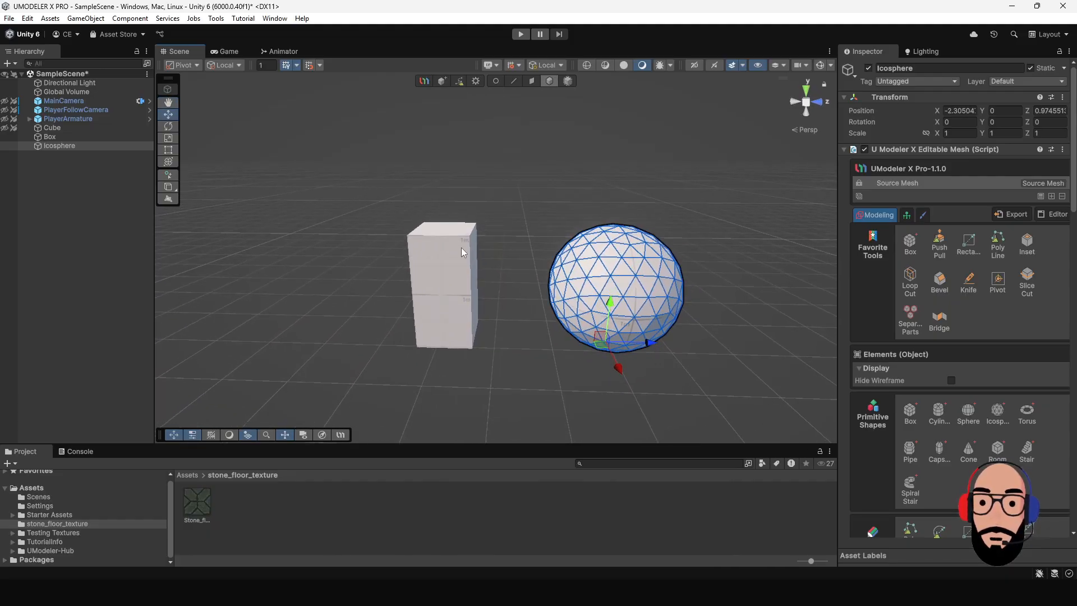
Select all faces of the Box and unwrap its UVs with the Cube projection in the UV Editor.
click(463, 253)
click(532, 80)
drag(401, 153, 537, 385)
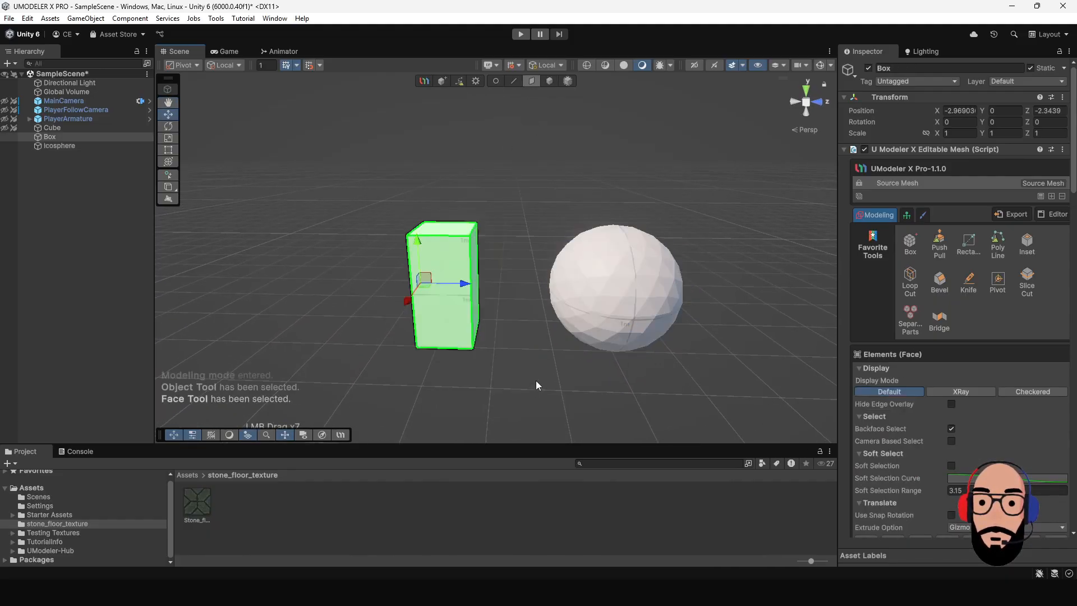
click(1048, 214)
click(998, 229)
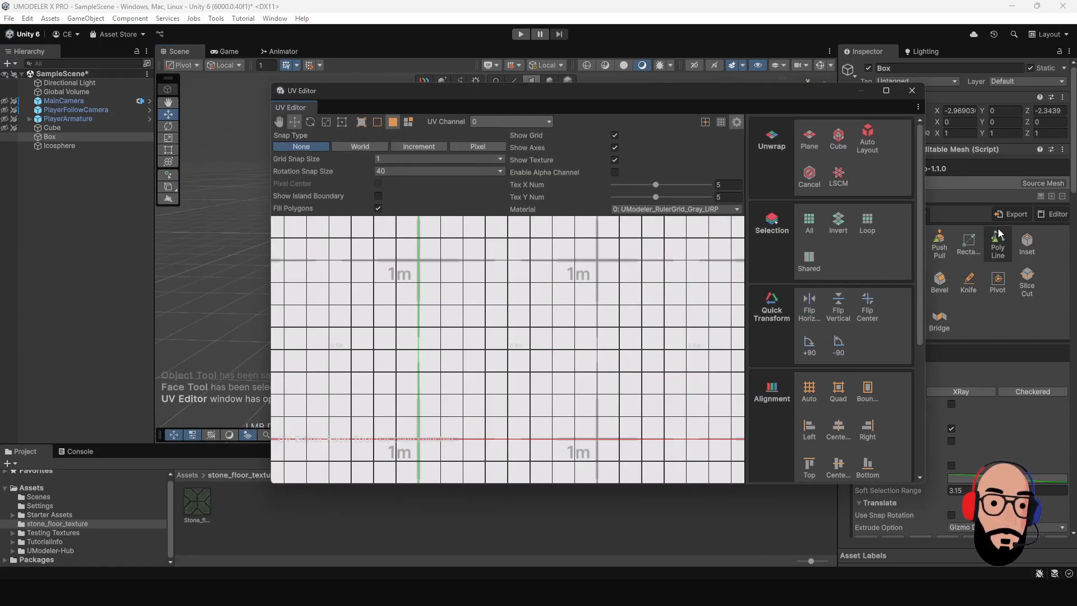
drag(687, 93, 600, 99)
click(899, 147)
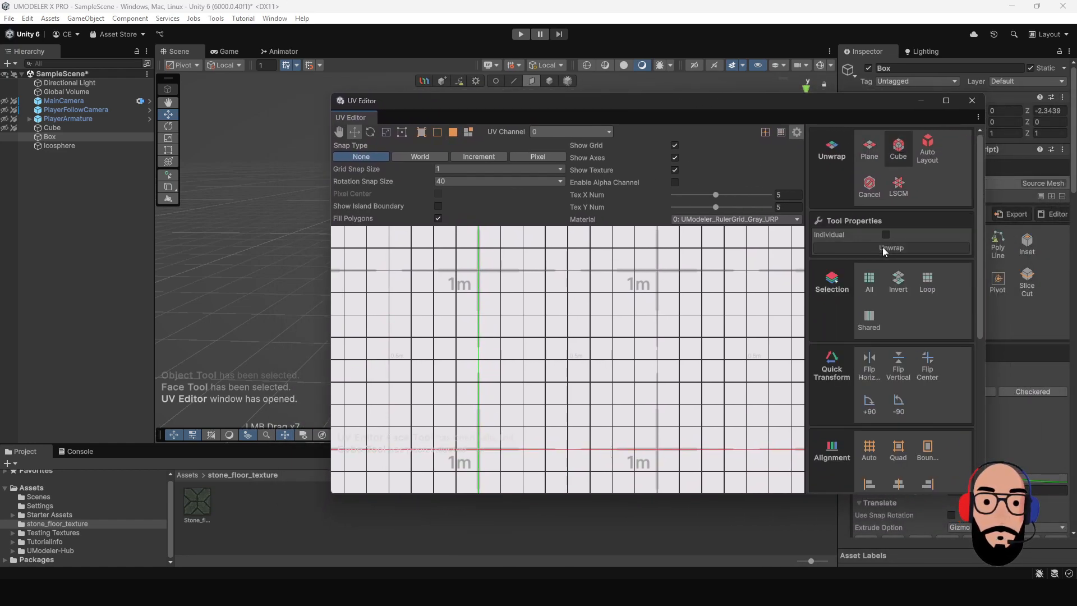
click(883, 247)
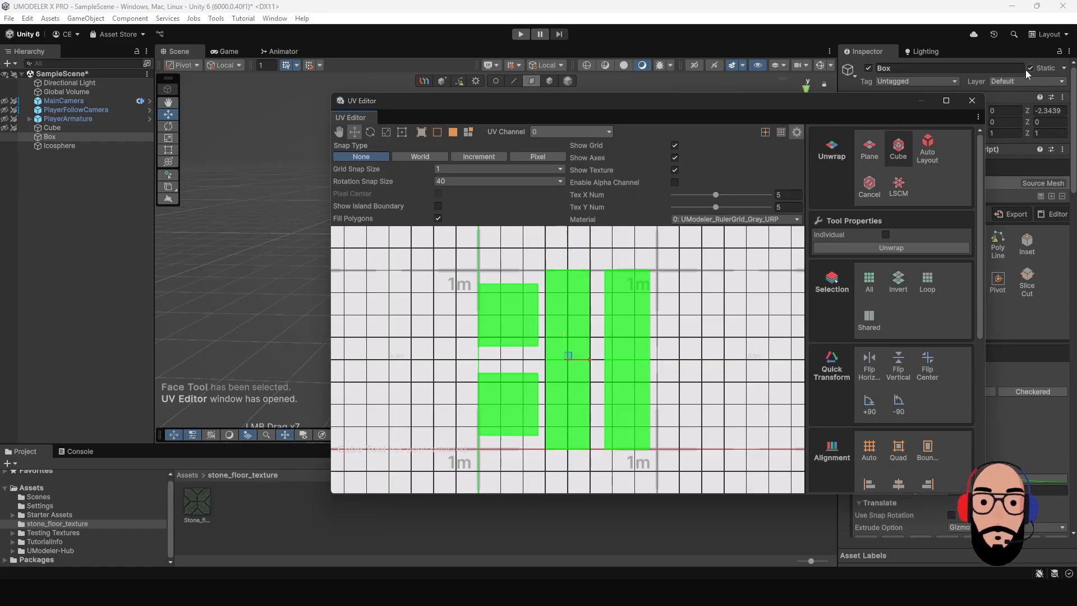
click(972, 101)
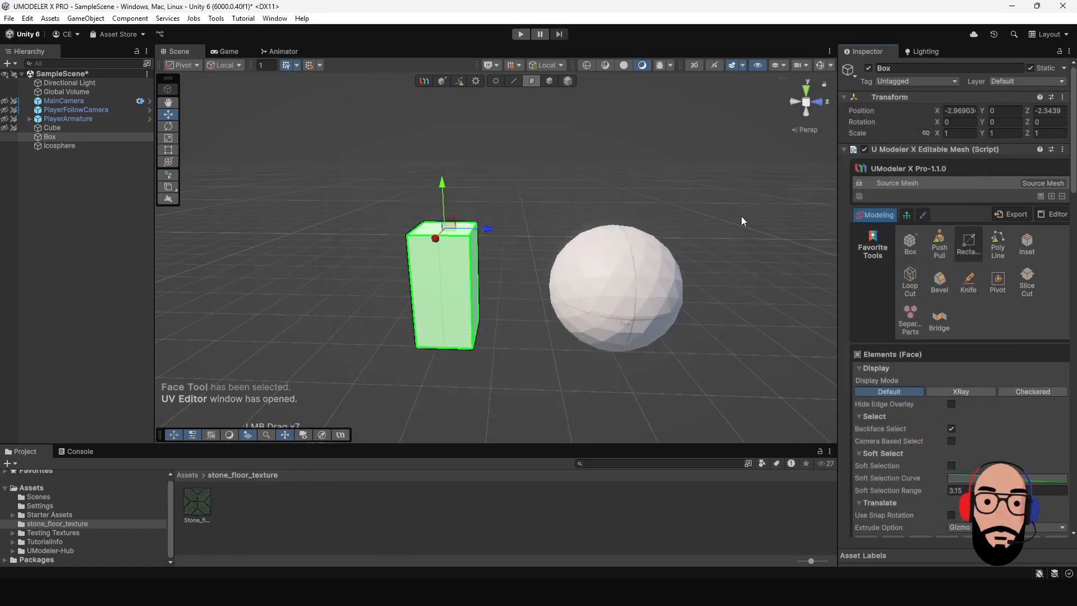
Select all faces of the Icosphere and unwrap its UVs with the Cube projection in the UV Editor.
click(549, 81)
click(600, 261)
middle_drag(635, 262, 575, 262)
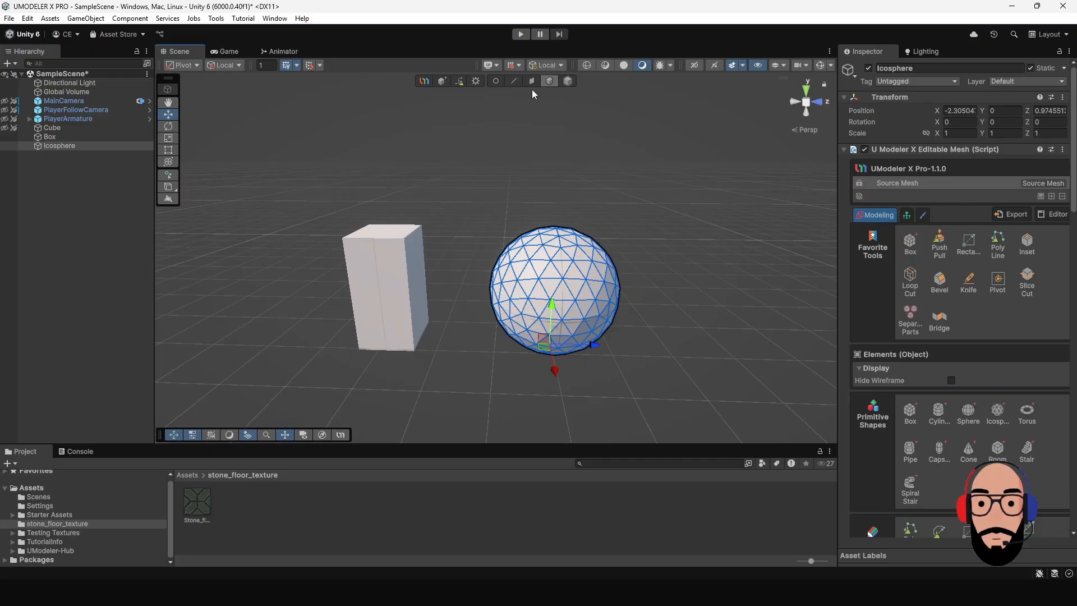
click(532, 81)
drag(463, 179, 670, 378)
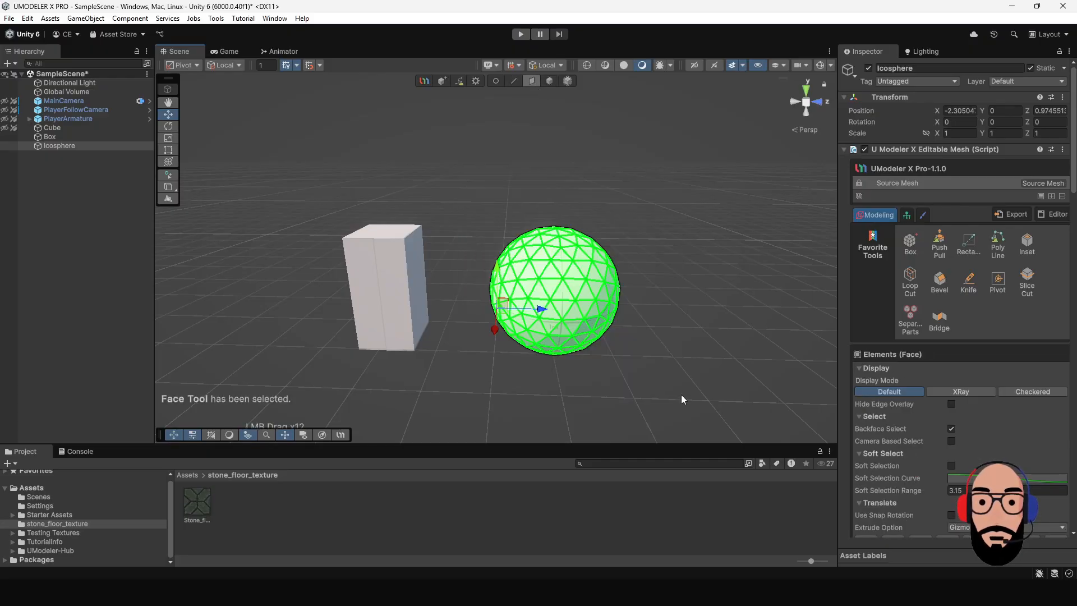
click(1055, 216)
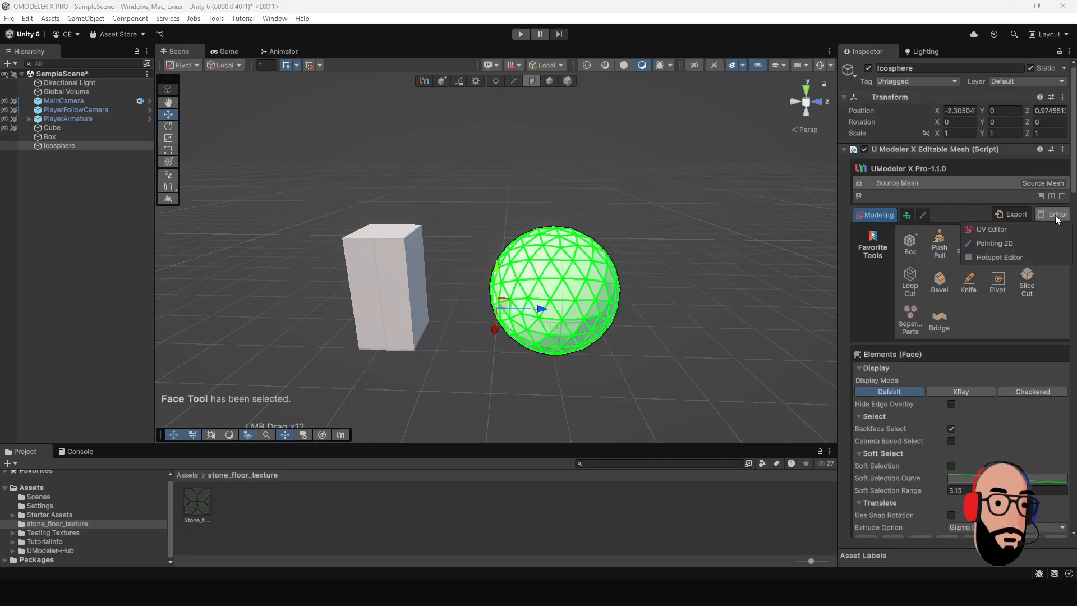
click(1001, 228)
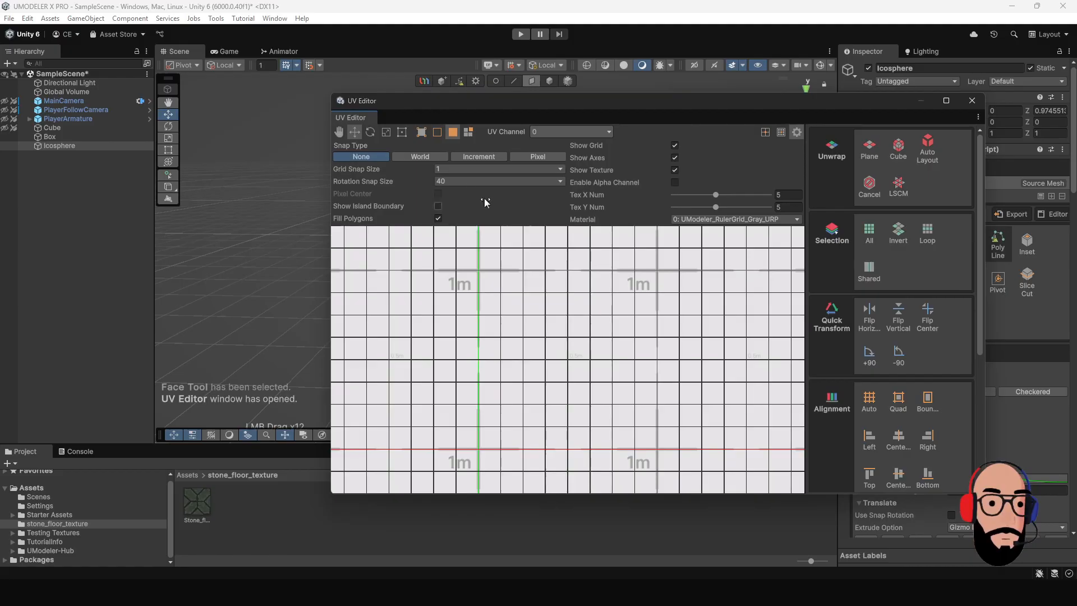
click(899, 149)
click(882, 250)
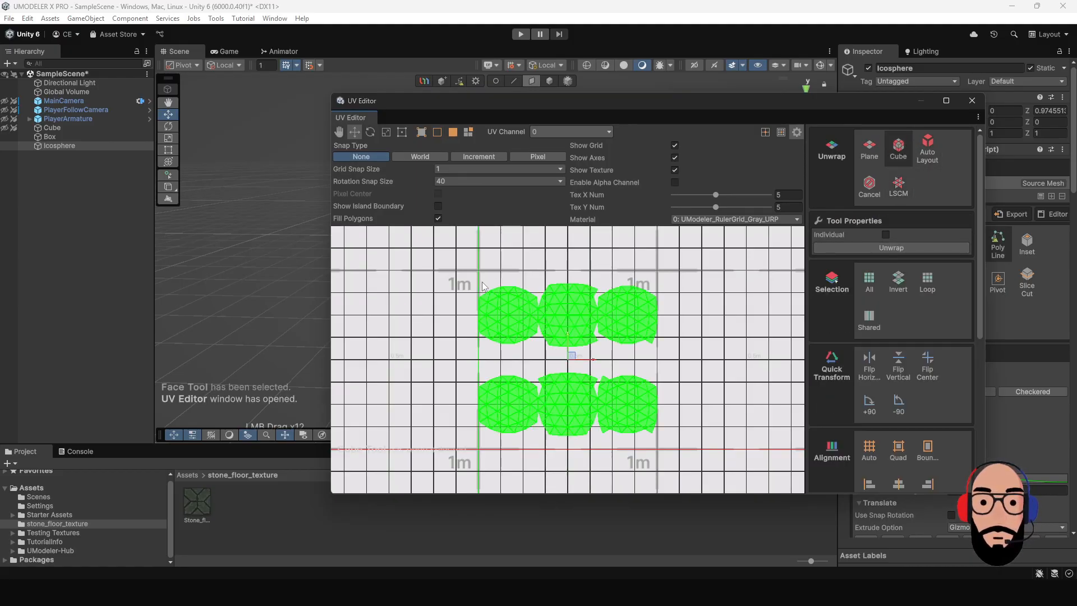
click(973, 102)
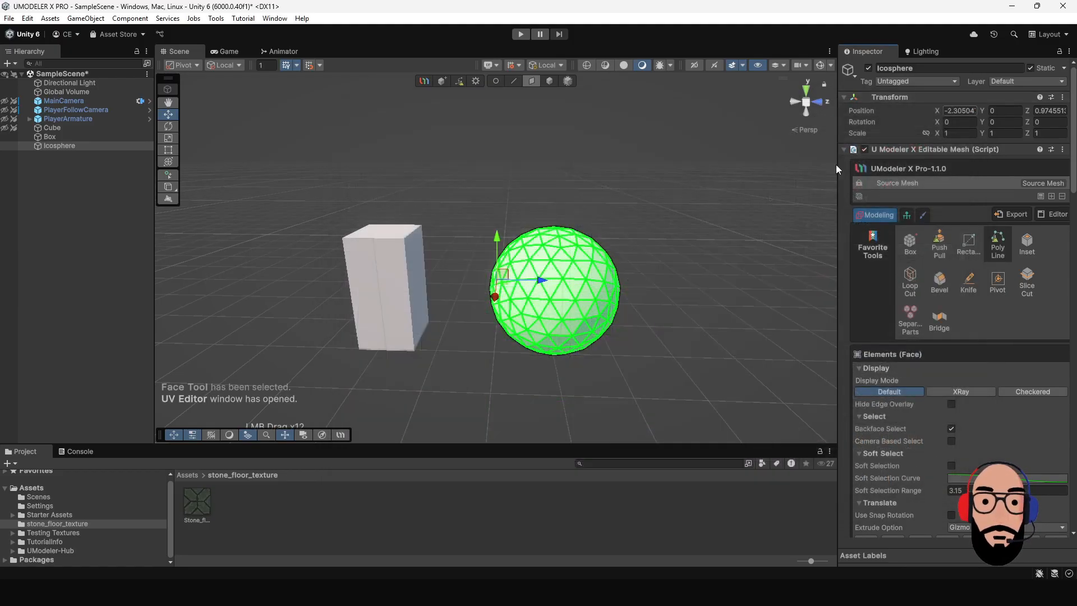
Return to object selection, select the Box and start 3D painting on its UModeler_RulerGrid_Gray_URP material at 2048 startup resolution.
click(549, 80)
alt+drag(491, 267, 488, 213)
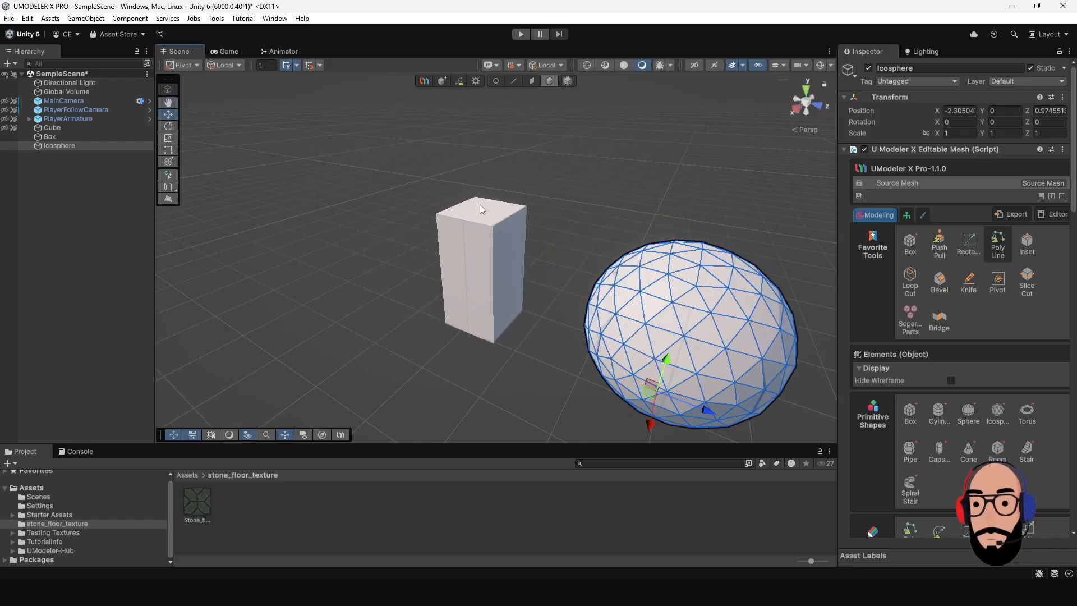
alt+drag(489, 250, 529, 260)
click(467, 258)
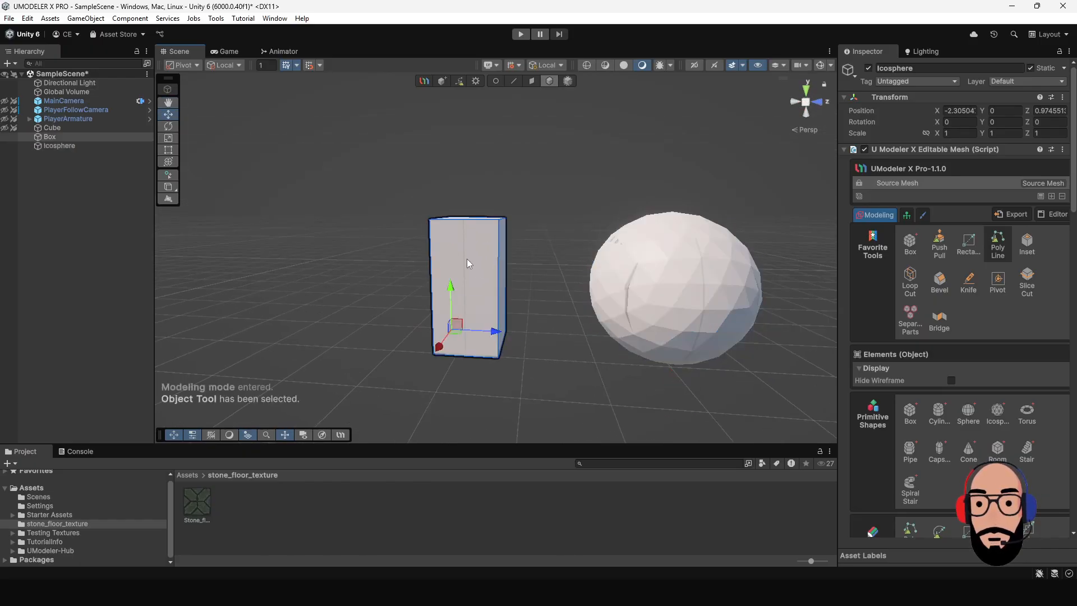
alt+drag(505, 217, 528, 248)
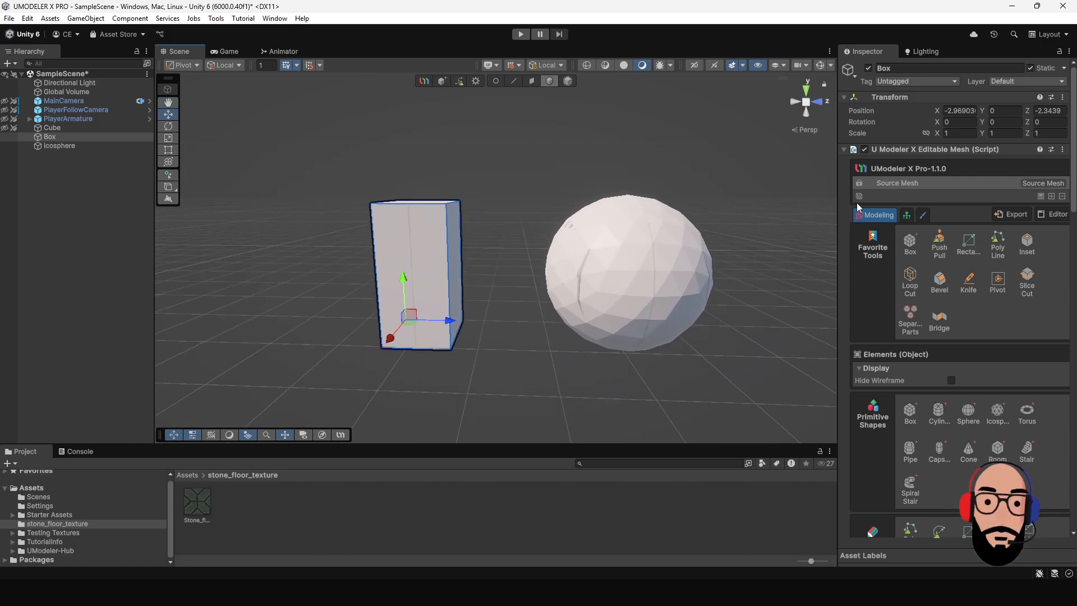
click(924, 214)
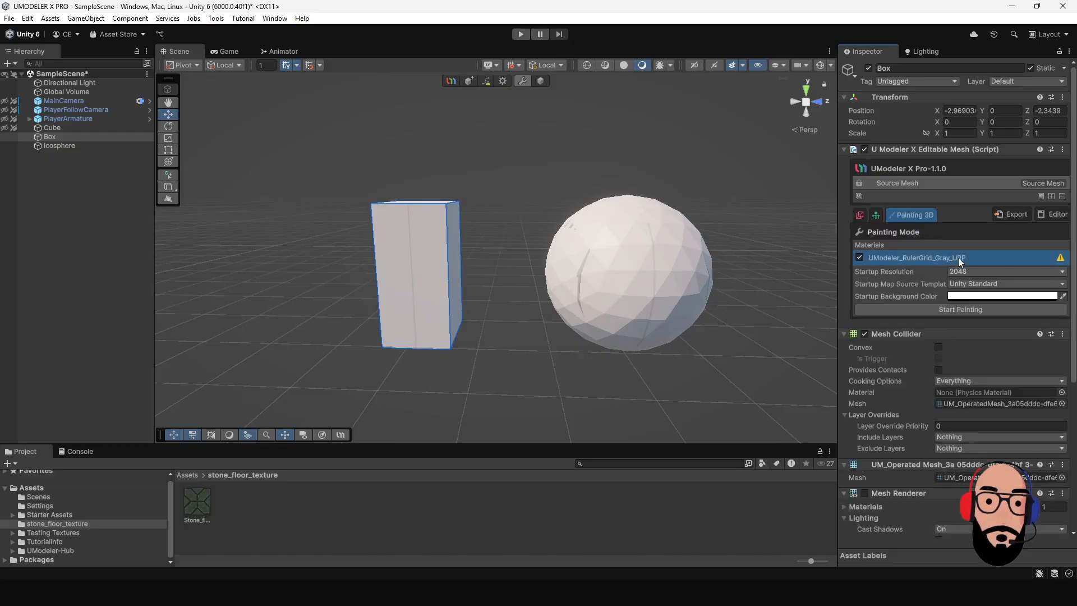
click(938, 309)
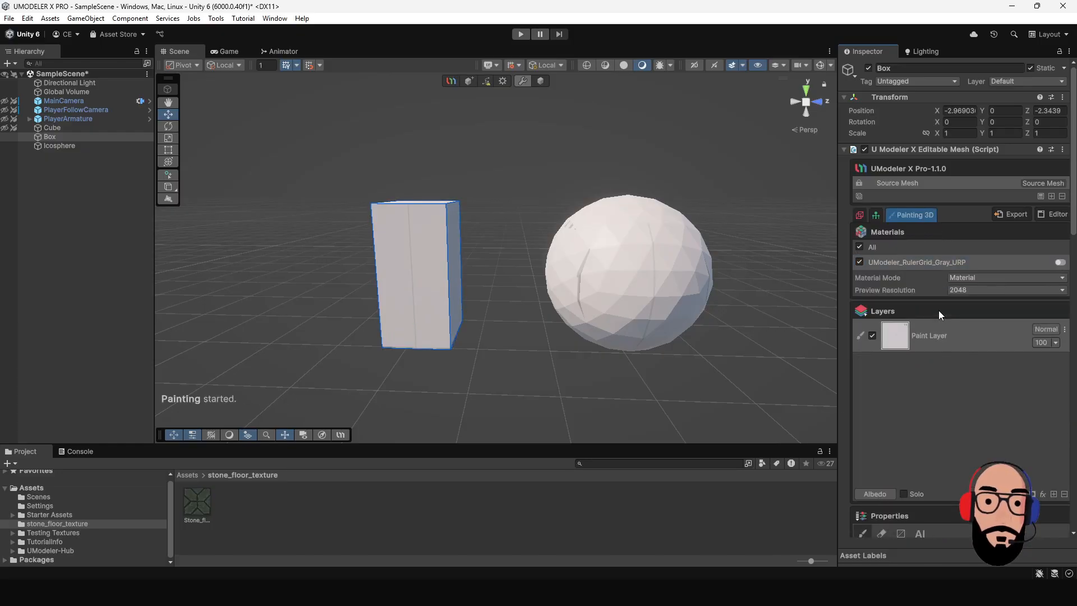
Select the Box's existing Paint Layer and bring its brush properties into view.
scroll(501, 277, down, 2)
alt+right_drag(501, 277, 633, 345)
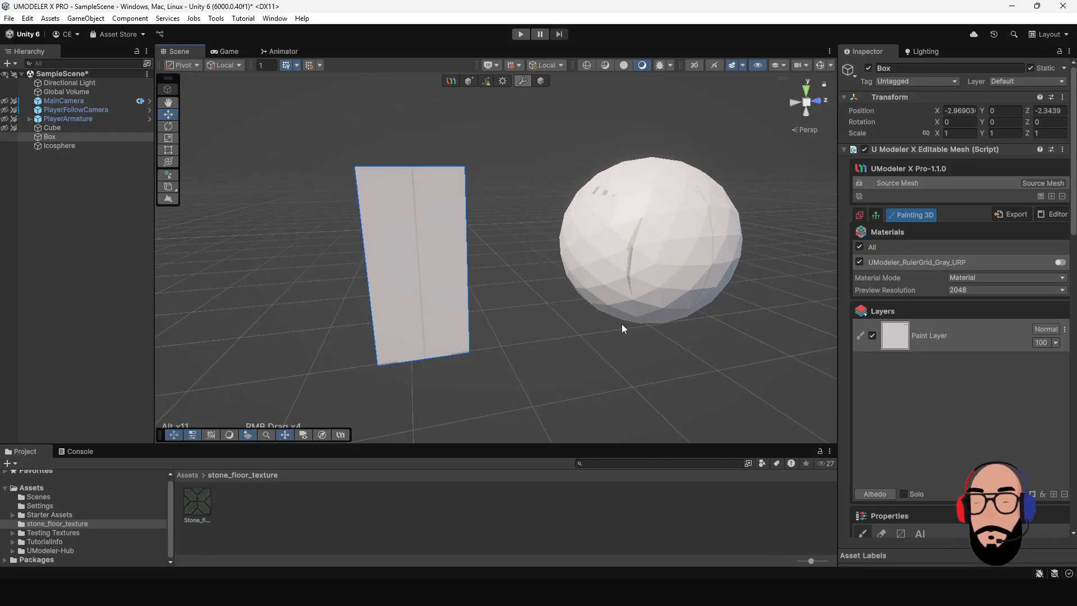
click(981, 336)
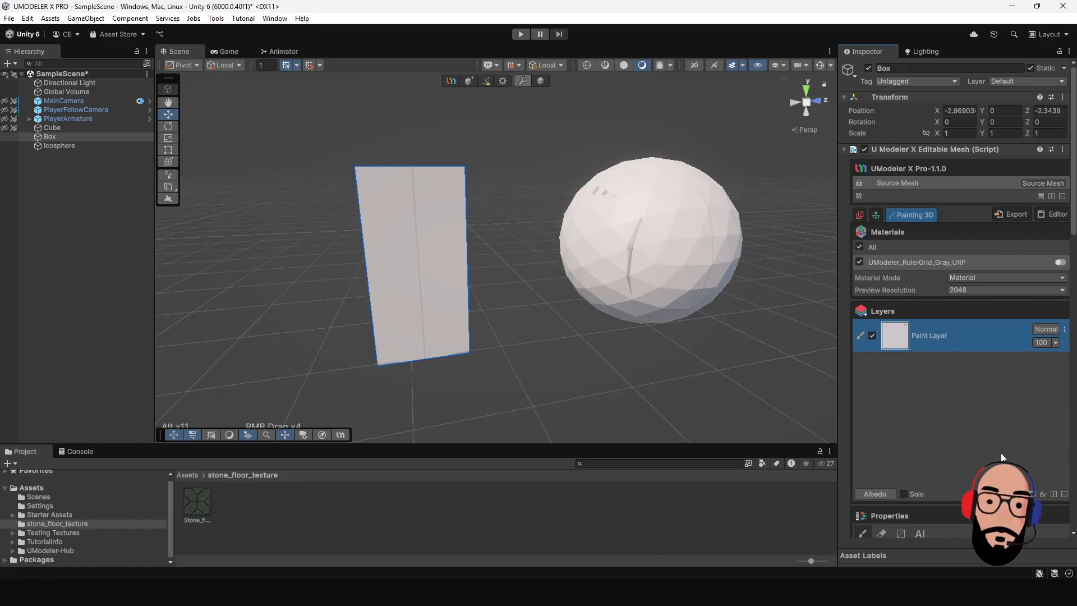
click(1052, 493)
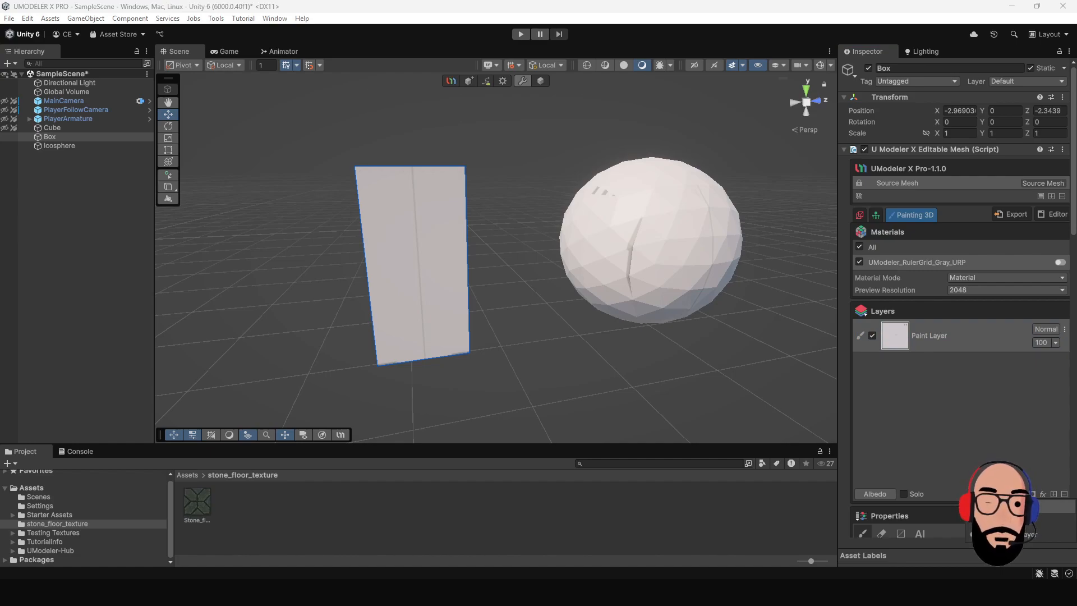
click(1017, 438)
scroll(980, 401, down, 5)
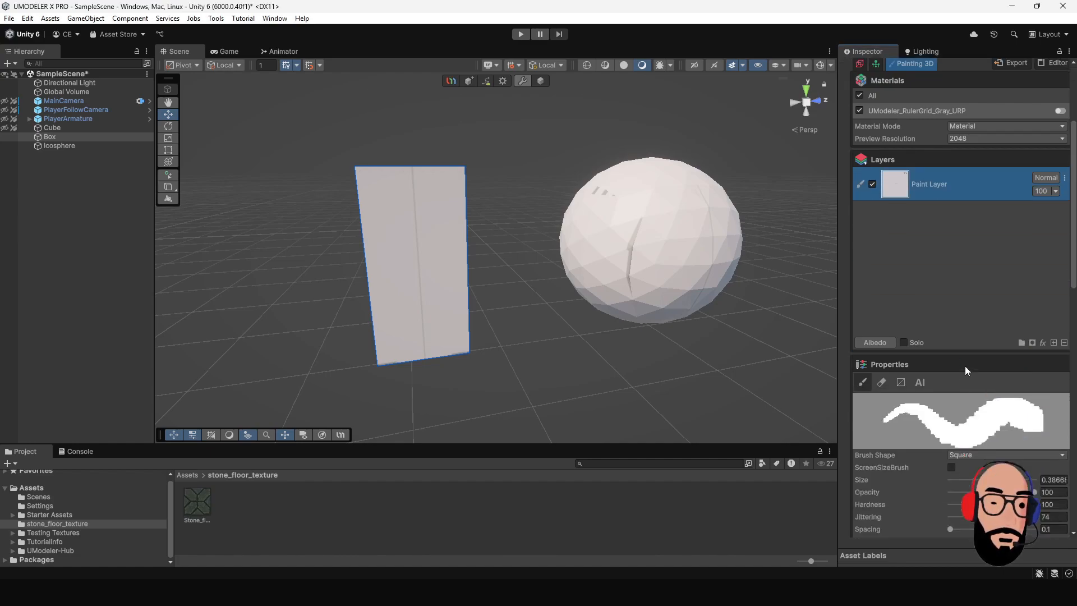
scroll(961, 347, down, 5)
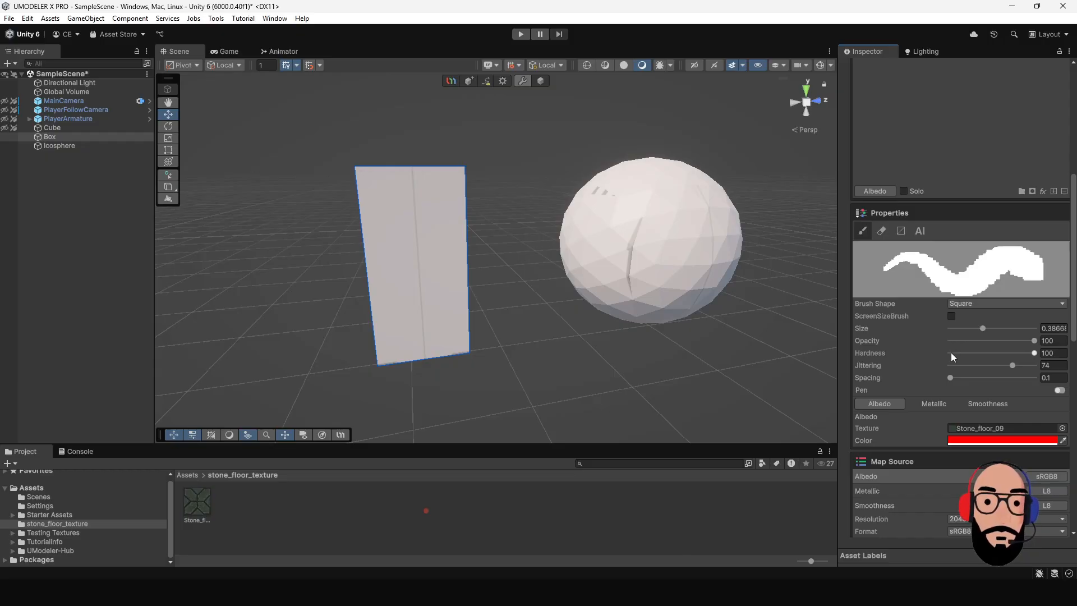
scroll(951, 352, up, 1)
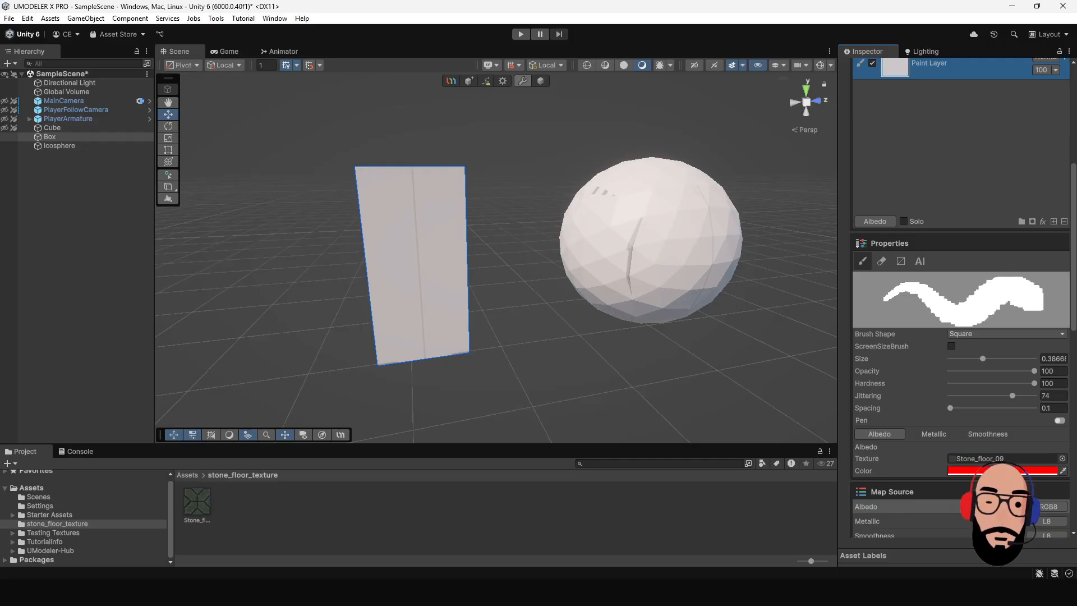
Set the brush's albedo texture to None and stamp a red square on the upper part of the Box's front face.
click(1062, 458)
scroll(447, 292, up, 10)
scroll(509, 330, up, 5)
scroll(510, 328, up, 10)
double_click(404, 259)
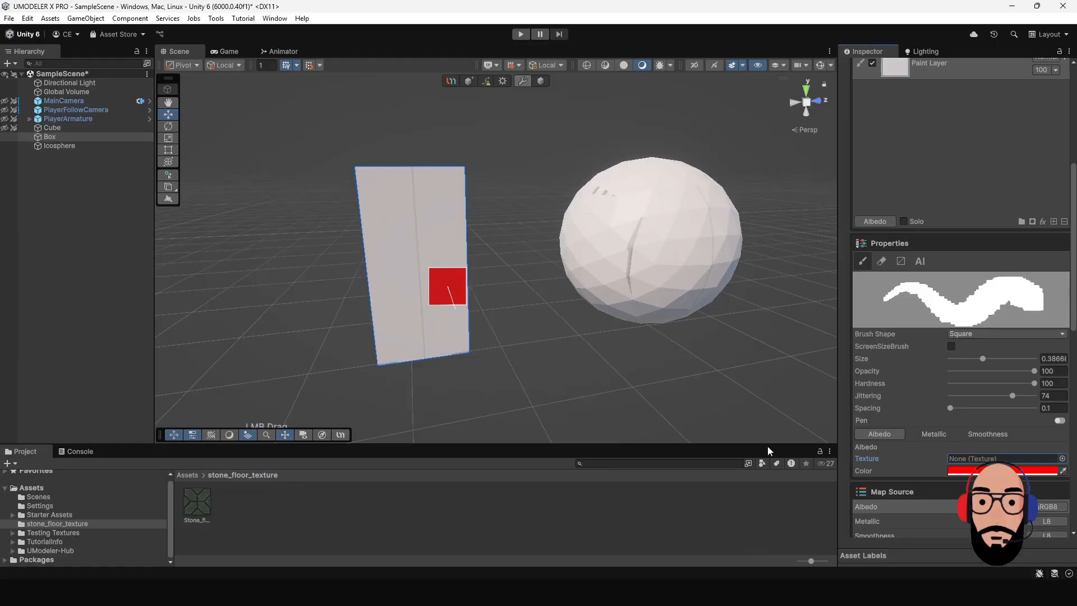
click(417, 224)
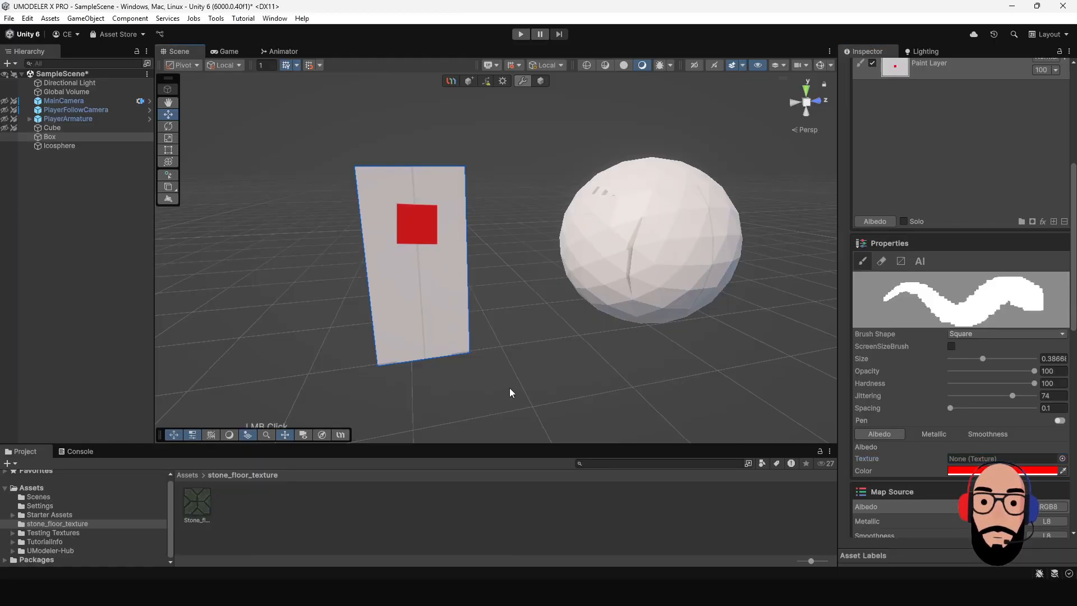
Set the brush color to black and stamp a square below the red one on the Box's front face.
click(970, 471)
drag(984, 426, 974, 442)
click(434, 279)
click(1003, 471)
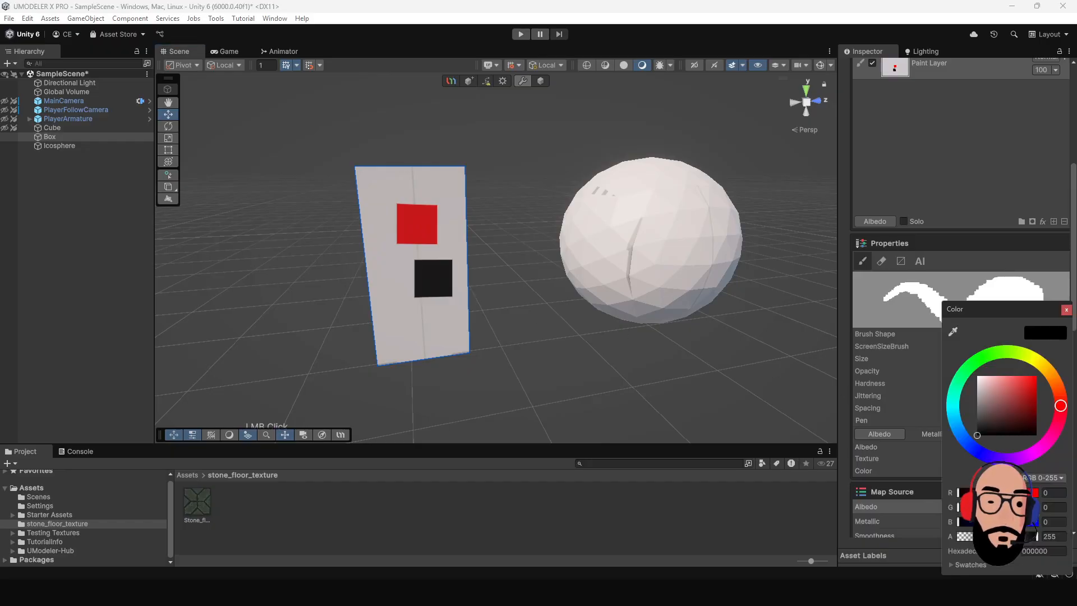
click(966, 428)
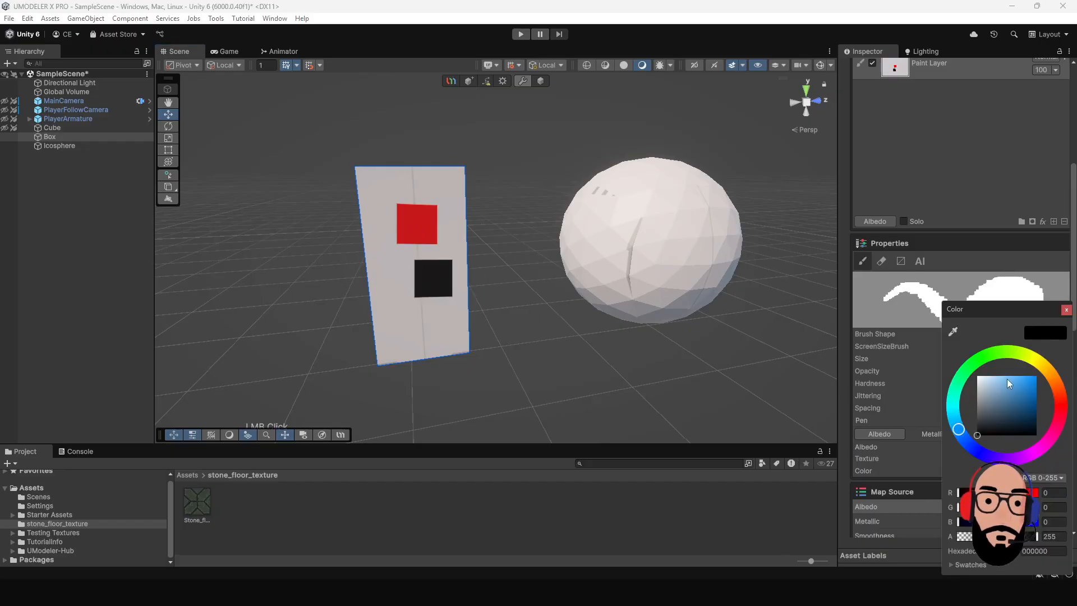
click(1067, 309)
Assign Stone_floor_09 as the brush's albedo texture and stamp it near the base of the Box's front face.
scroll(427, 261, up, 2)
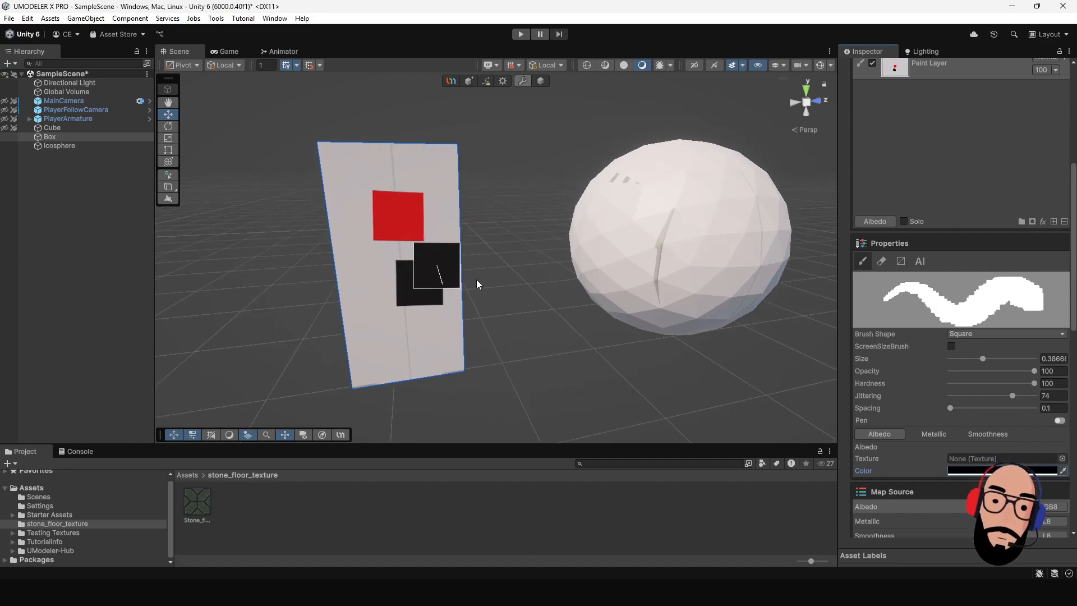
drag(199, 505, 975, 462)
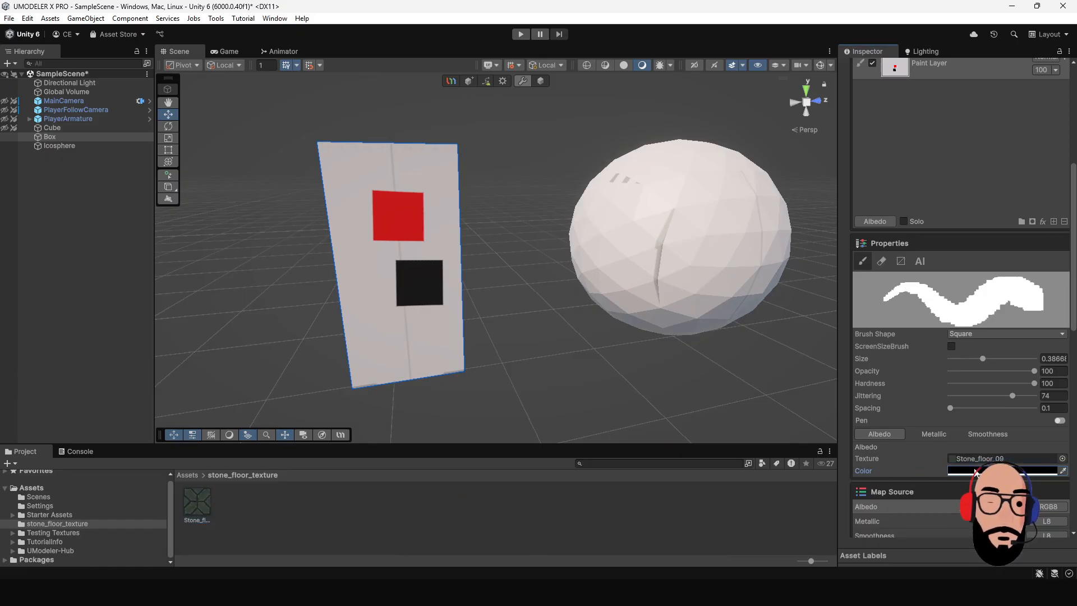
click(398, 341)
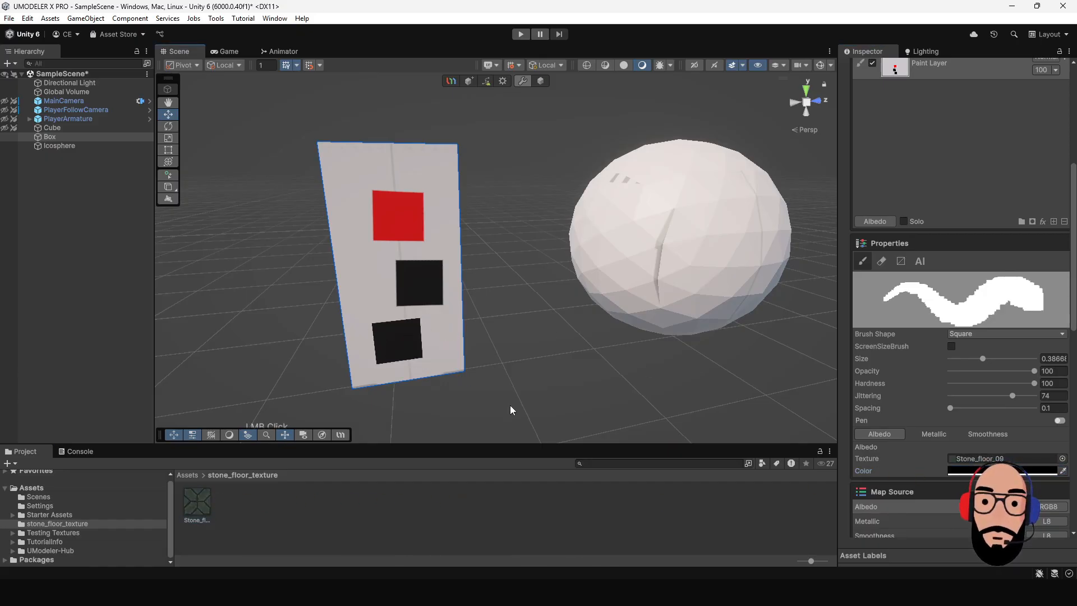
Set the brush color to white (FFFFFF) and stamp the stone texture beside the upper black square on the Box.
click(958, 471)
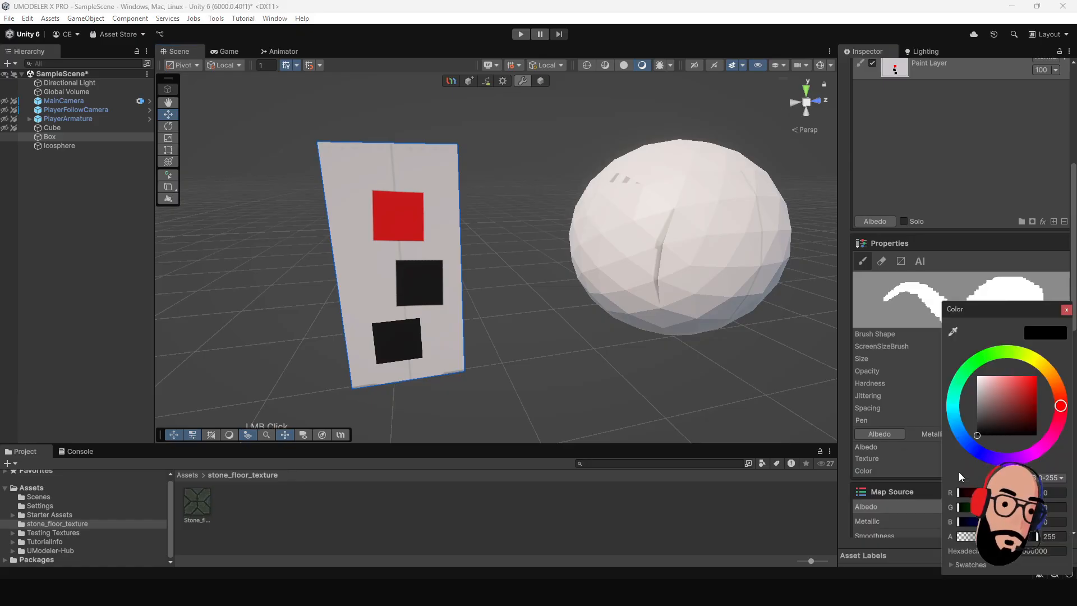
drag(990, 439, 961, 367)
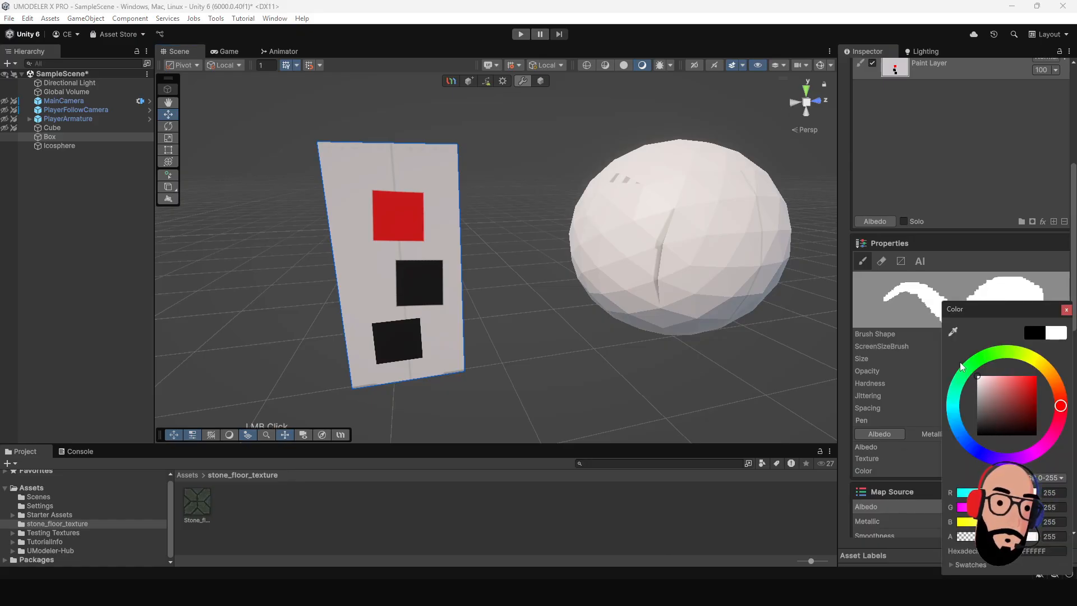
click(1066, 309)
click(377, 274)
mouse_move(479, 361)
alt+mouse_down()
mouse_move(498, 271)
mouse_move(411, 279)
alt+mouse_up()
middle_drag(411, 279, 507, 301)
mouse_move(508, 300)
alt+middle_down()
mouse_move(339, 274)
mouse_move(509, 278)
alt+middle_up()
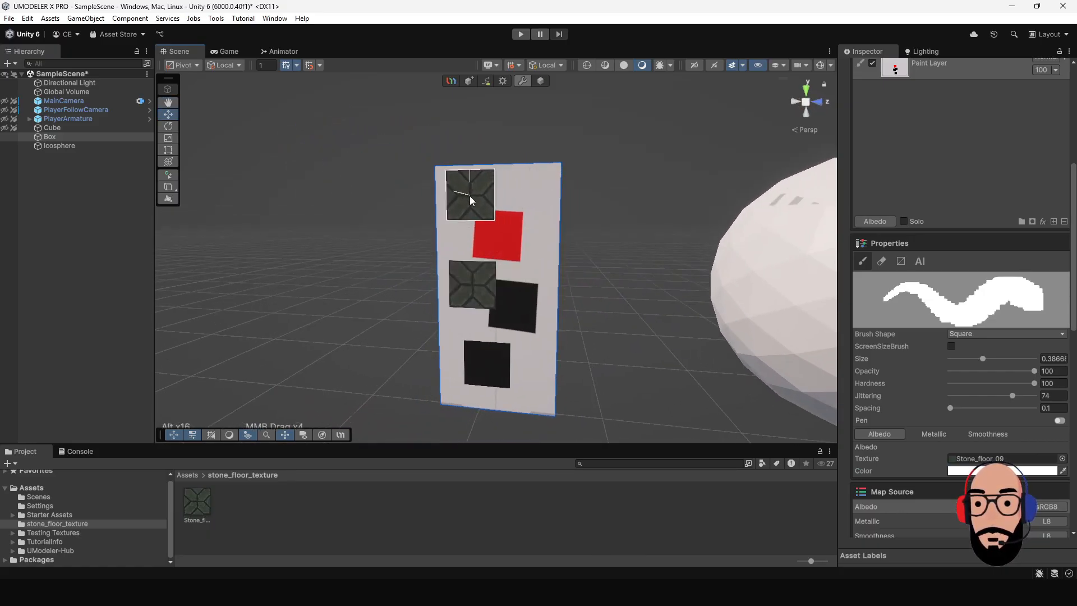
Stamp the stone floor texture repeatedly over the red and black squares on the Box's front face.
click(527, 285)
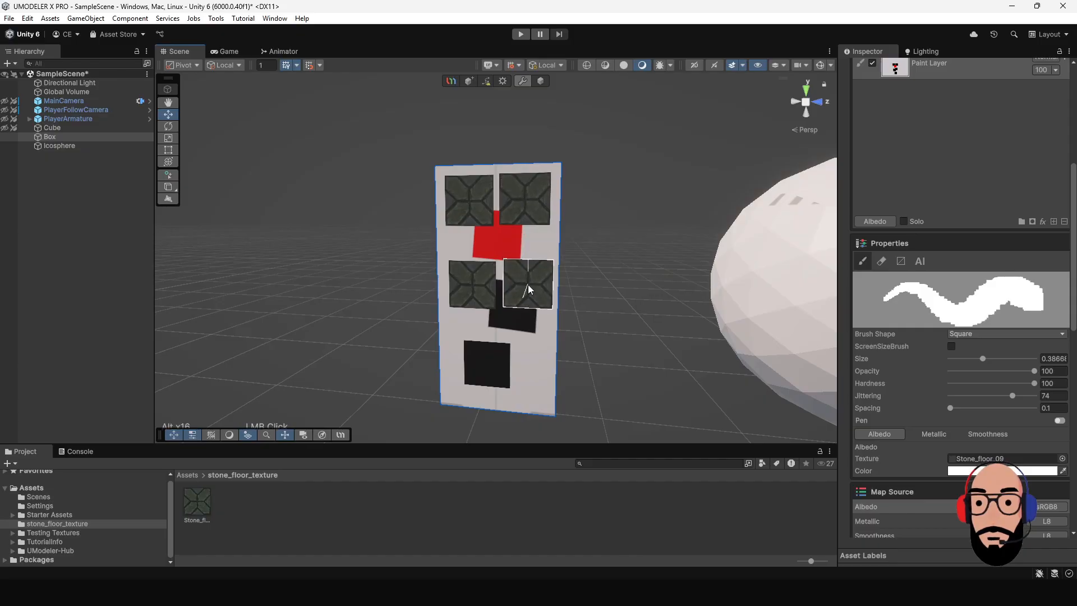
click(498, 247)
mouse_move(553, 316)
alt+mouse_down()
mouse_move(415, 296)
mouse_move(562, 309)
alt+mouse_up()
click(511, 359)
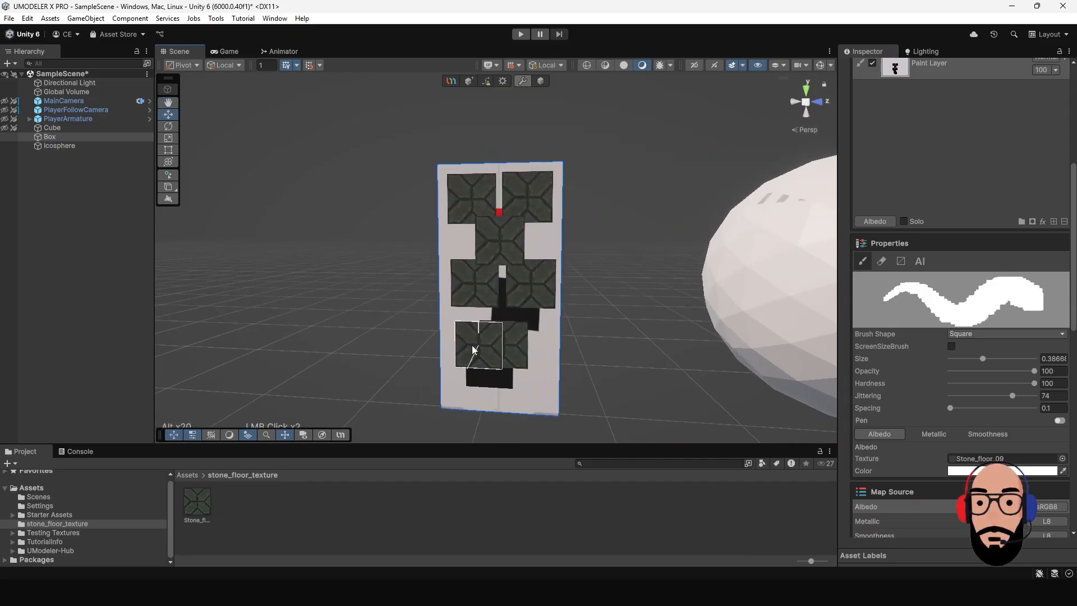
click(533, 374)
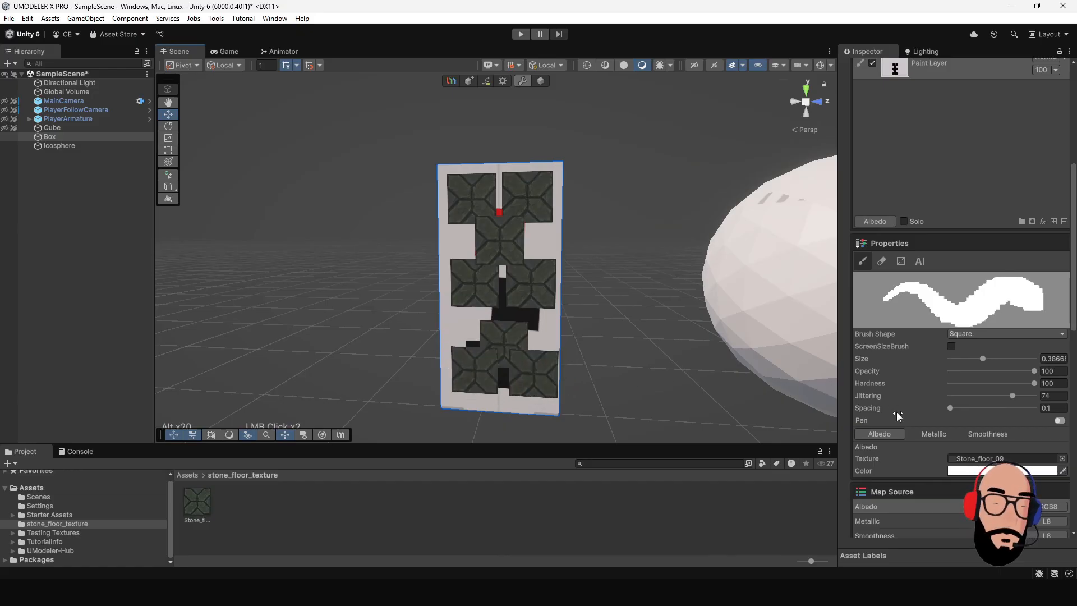
Lower the brush opacity to 65 and stamp the stone texture on the Box's side face with the 1m label.
alt+drag(556, 301, 401, 313)
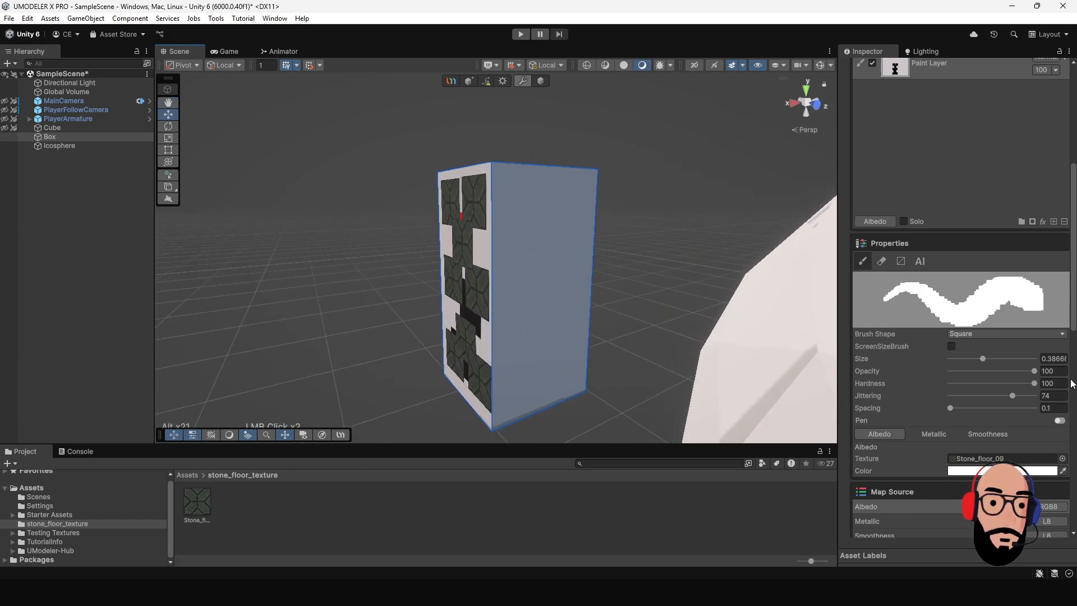
drag(1035, 371, 1005, 372)
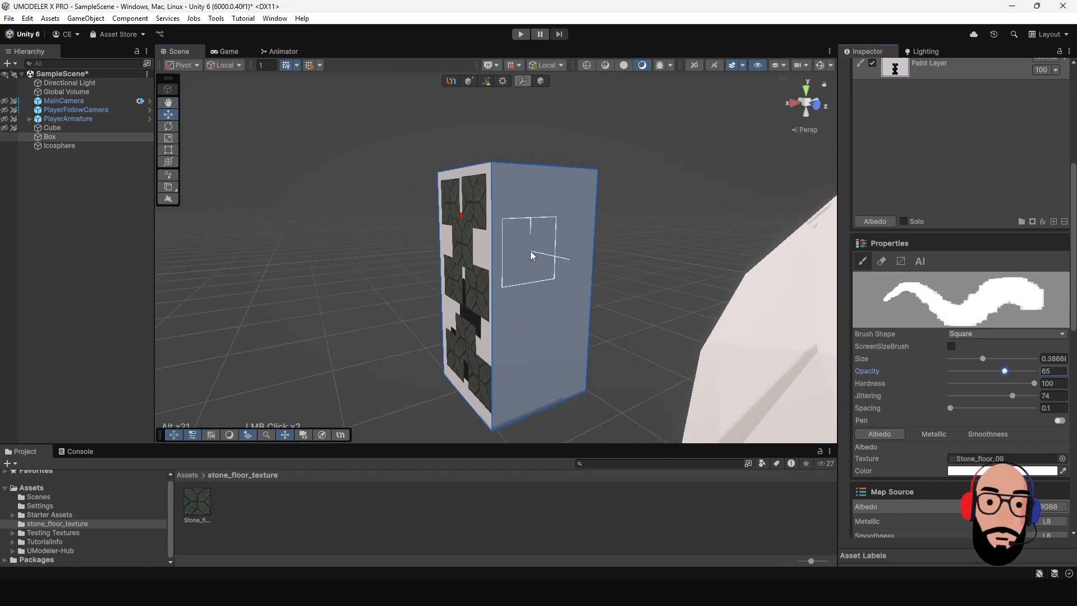
mouse_move(601, 324)
alt+mouse_down()
mouse_move(500, 278)
mouse_move(584, 265)
alt+mouse_up()
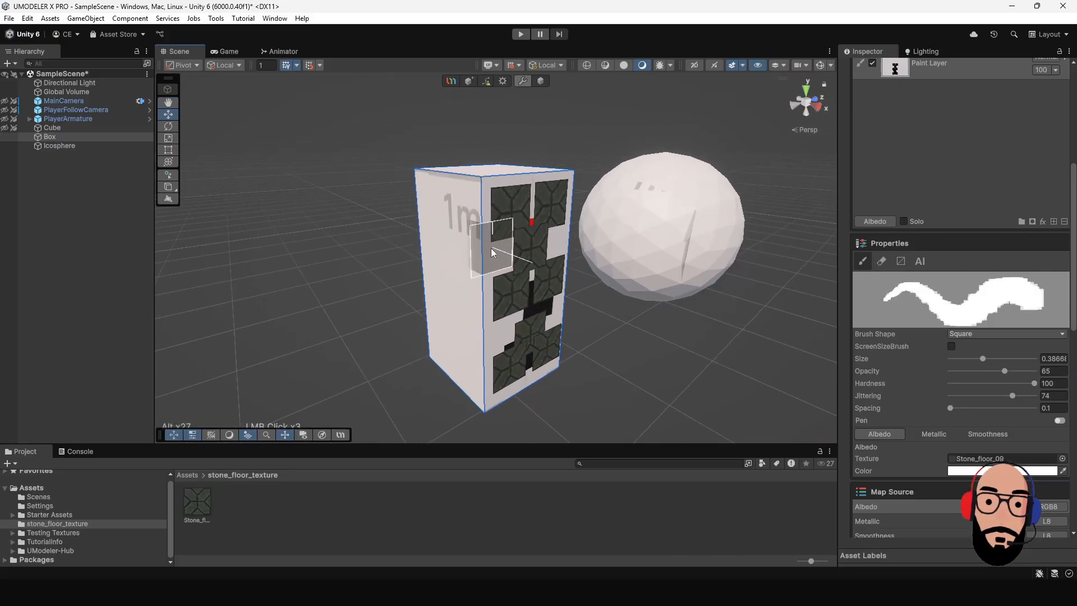
click(461, 256)
alt+drag(524, 291, 558, 284)
Set the brush opacity to 100 and stamp the stone texture, rotated about 45° at size about 0.32, over the front face's middle.
drag(1010, 371, 1040, 372)
alt+drag(547, 267, 503, 257)
alt+right_drag(504, 257, 524, 288)
mouse_move(519, 252)
shift+mouse_down()
mouse_move(528, 255)
mouse_move(496, 233)
mouse_move(494, 243)
mouse_move(549, 271)
mouse_move(533, 240)
mouse_move(510, 240)
mouse_move(514, 231)
mouse_move(514, 250)
mouse_move(522, 235)
mouse_move(518, 255)
mouse_move(545, 261)
shift+mouse_up()
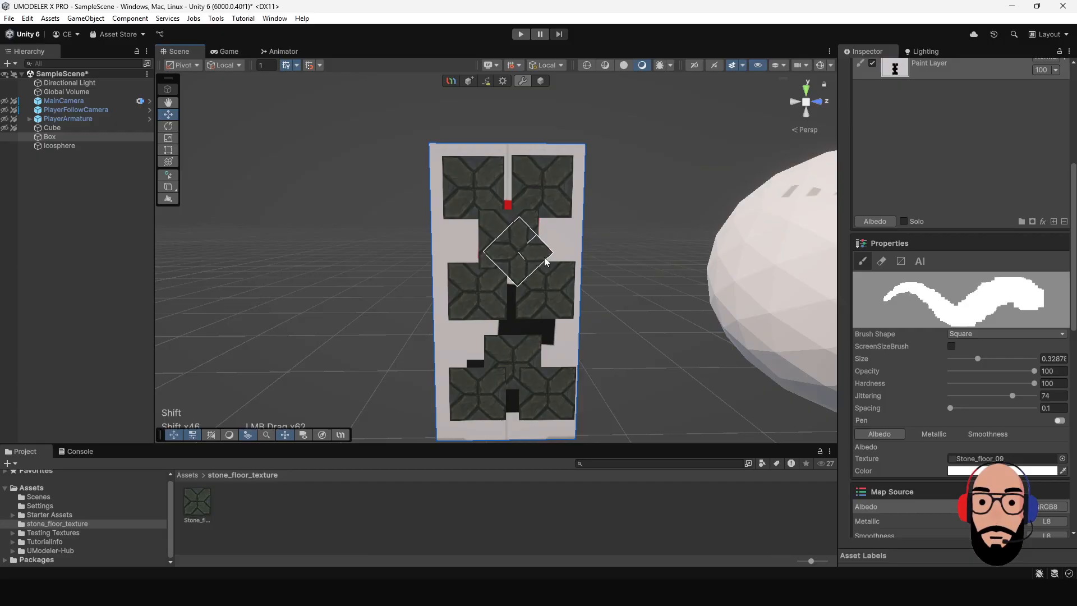
click(508, 242)
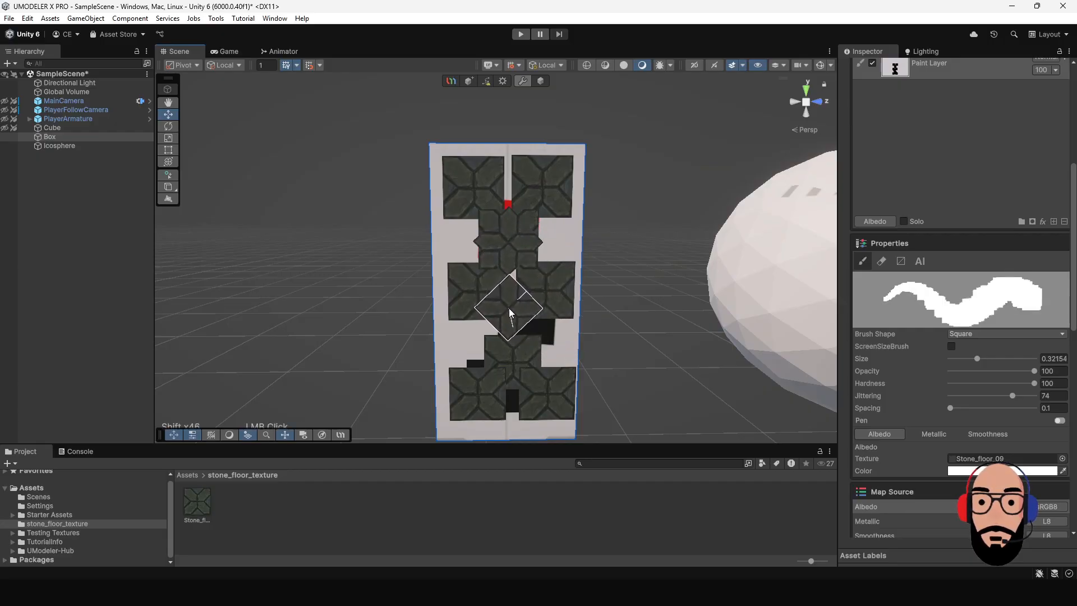
Stamp the stone texture on the Box's top face, then add another stamp and undo it.
mouse_move(553, 337)
alt+mouse_down()
mouse_move(349, 320)
mouse_move(499, 337)
mouse_move(552, 396)
mouse_move(546, 280)
mouse_move(466, 308)
mouse_move(509, 336)
mouse_move(517, 325)
mouse_move(503, 245)
mouse_move(512, 331)
alt+mouse_up()
click(512, 163)
mouse_move(546, 207)
alt+mouse_down()
mouse_move(554, 312)
mouse_move(286, 197)
mouse_move(502, 193)
mouse_move(550, 205)
alt+mouse_up()
click(554, 311)
key(ctrl+z)
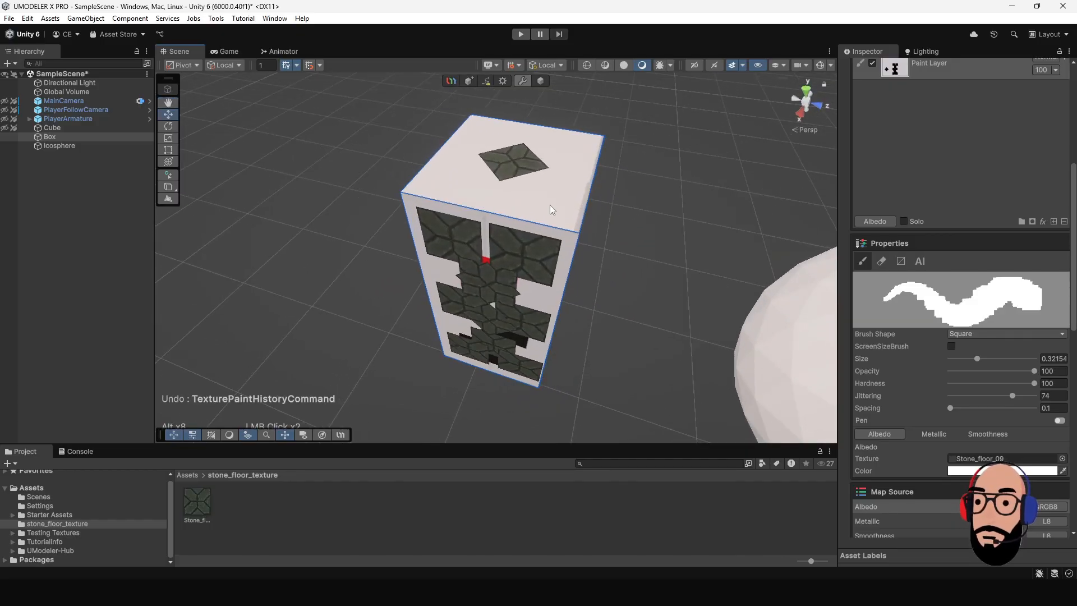
Leave painting on the Box by activating the Object Tool and select the Icosphere.
scroll(556, 216, down, 2)
alt+drag(556, 216, 487, 225)
middle_drag(487, 226, 402, 236)
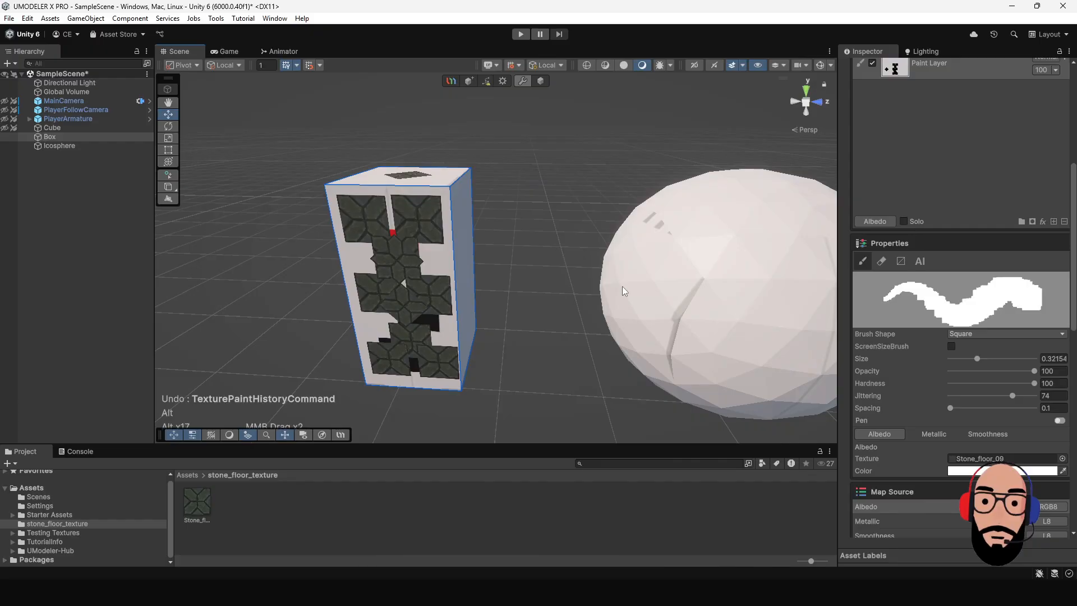
alt+drag(635, 282, 674, 284)
middle_drag(585, 232, 604, 269)
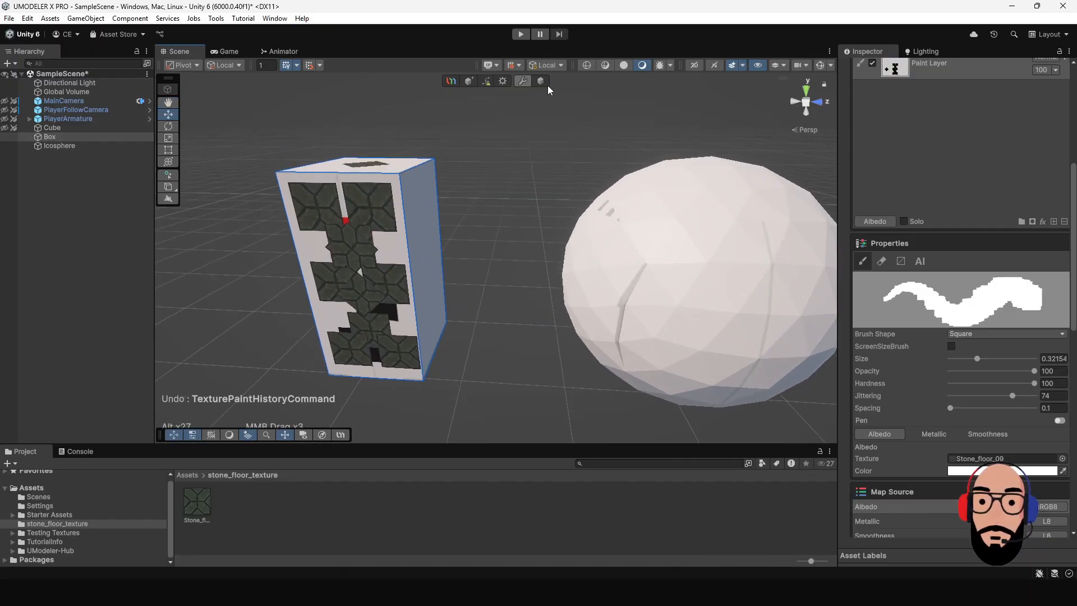
click(541, 82)
middle_drag(600, 156, 539, 214)
click(571, 219)
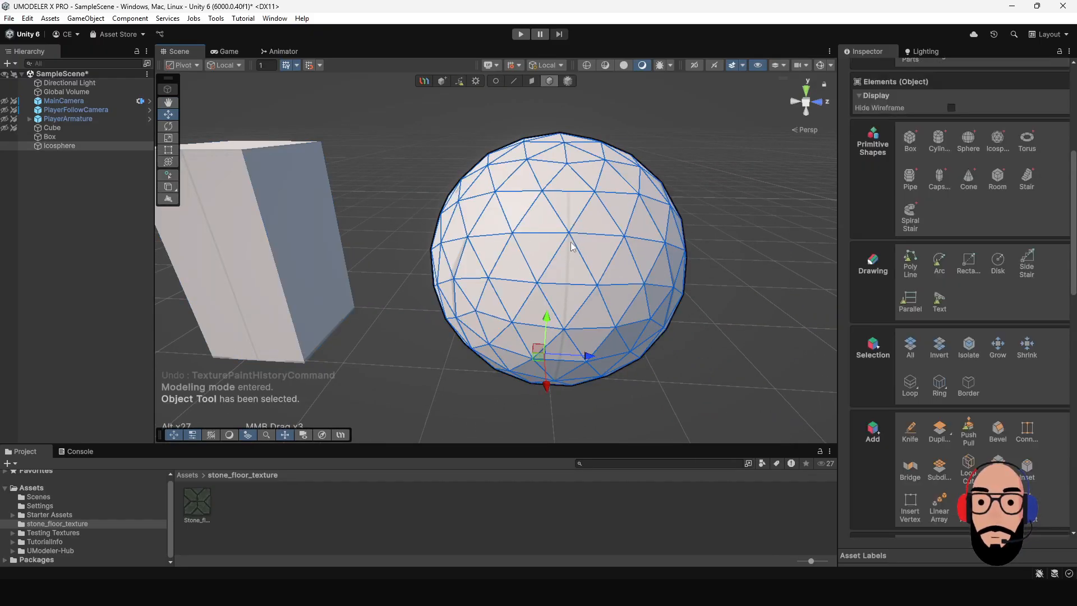
Switch the Icosphere to Painting 3D mode, start painting, and toggle its Paint Layer's visibility off and on.
scroll(571, 220, down, 3)
scroll(932, 264, up, 2)
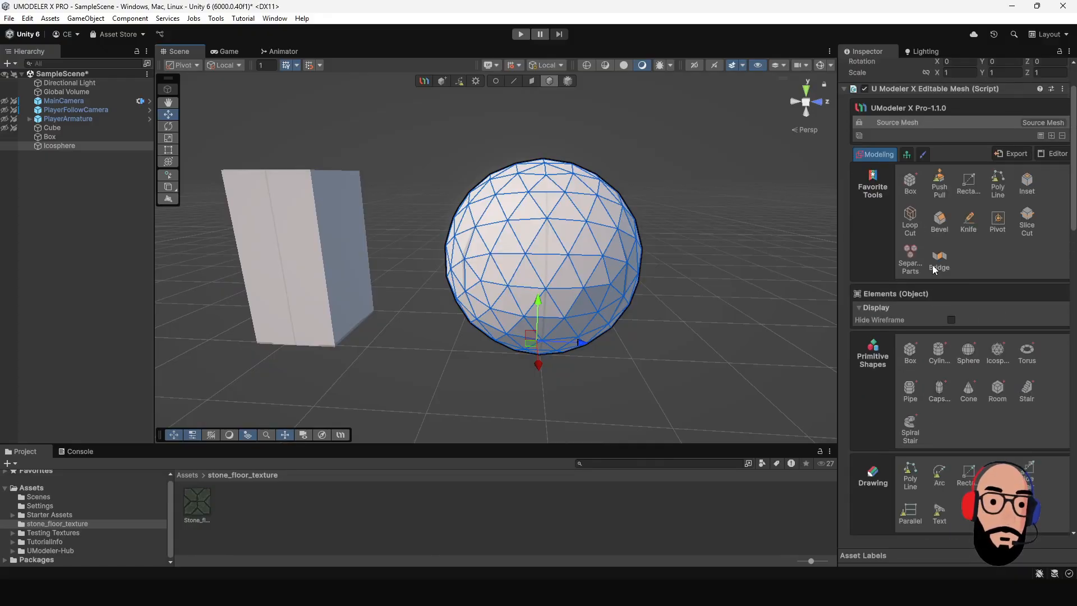
click(923, 154)
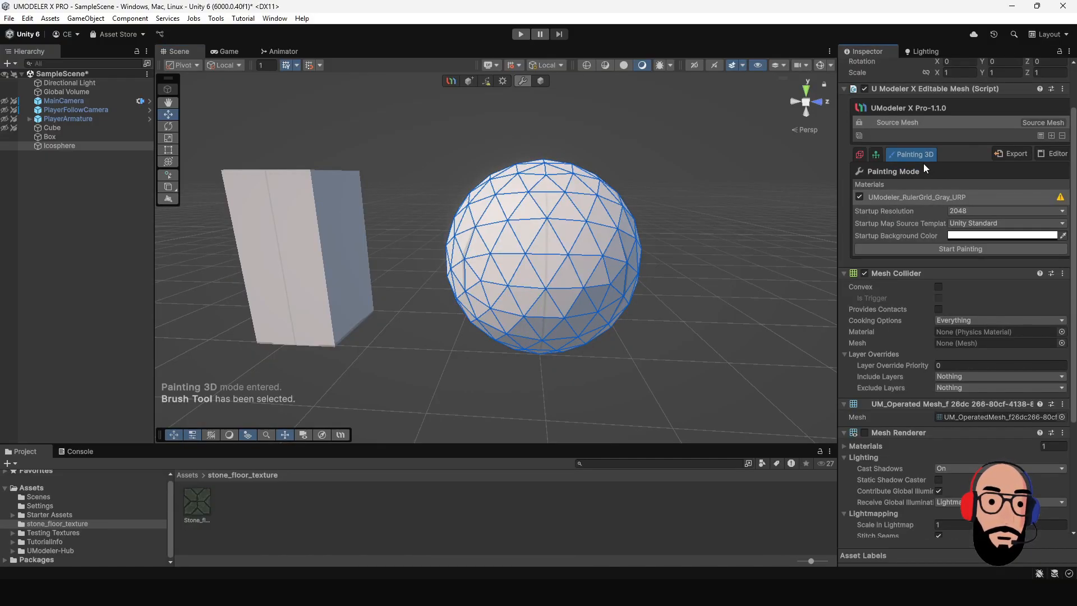
click(928, 249)
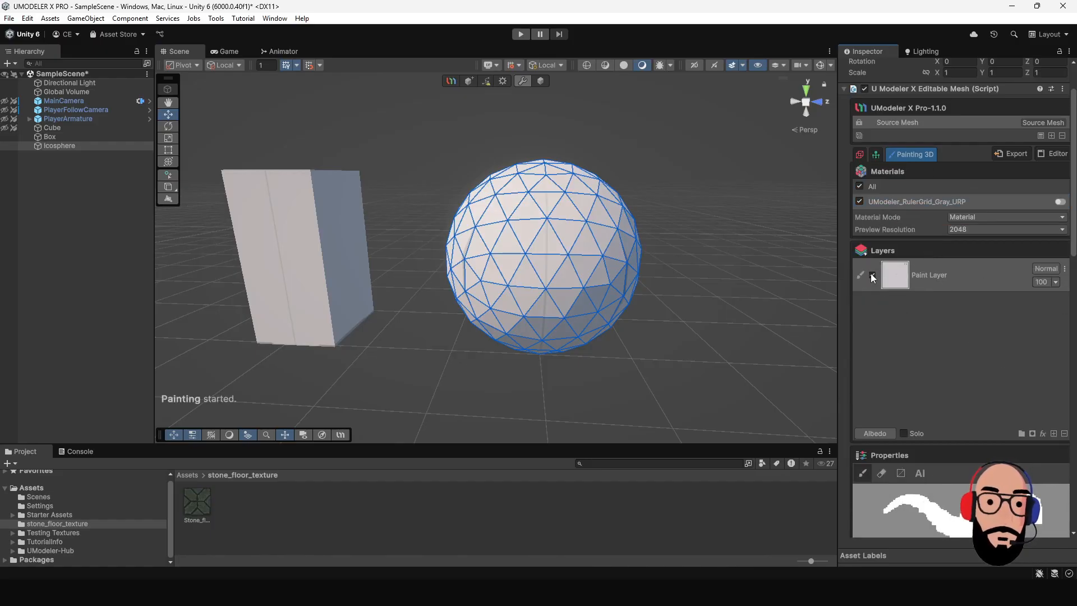
click(873, 275)
click(872, 275)
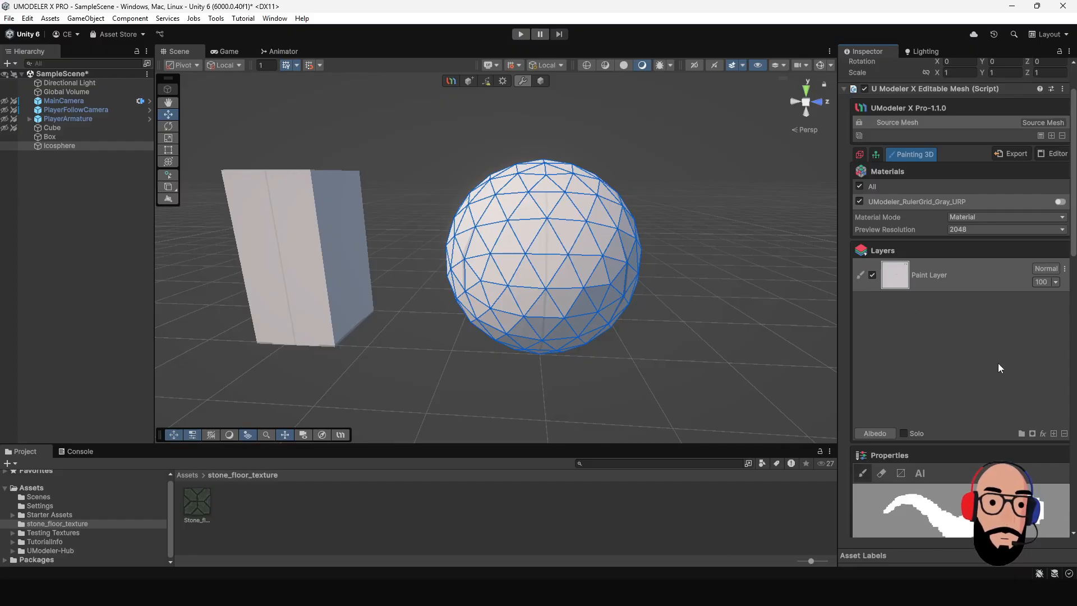
Add a Sticker Layer above the Icosphere's Paint Layer and place the sticker on the sphere's surface.
click(1054, 434)
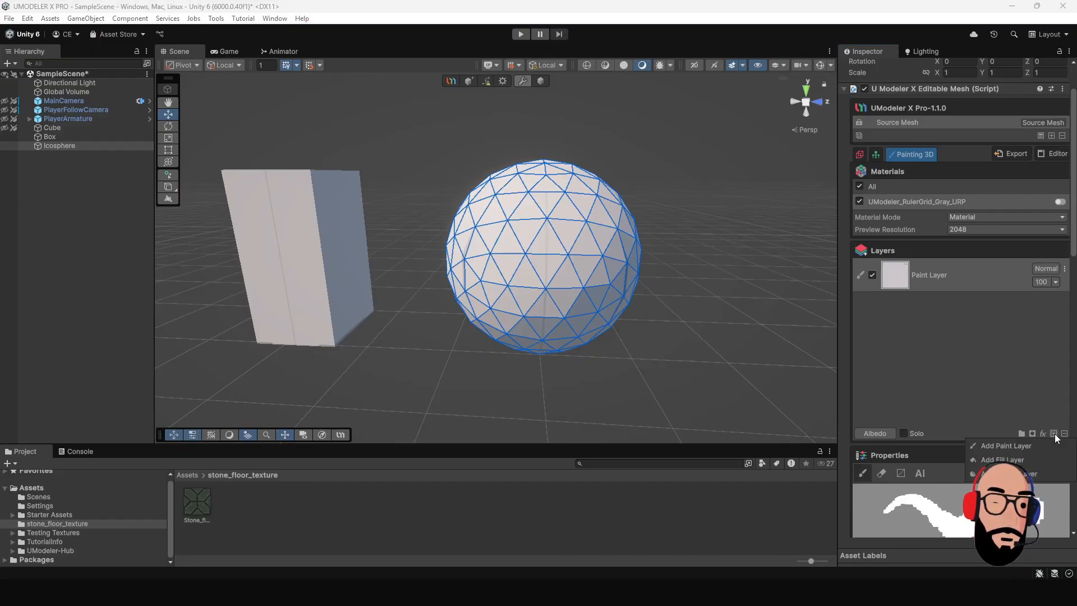
click(1004, 474)
alt+drag(556, 315, 528, 369)
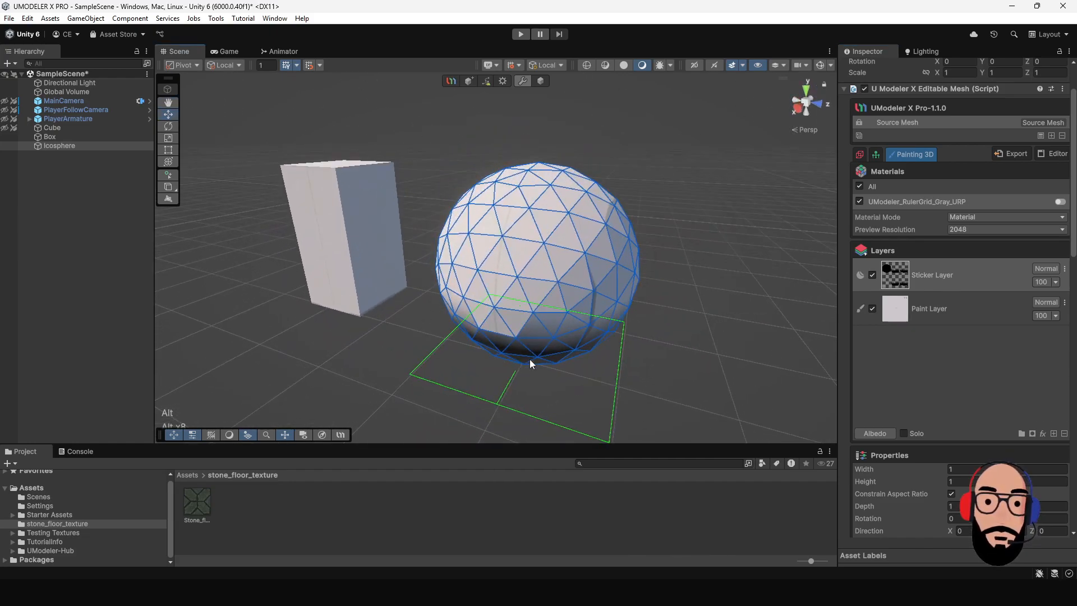
click(515, 256)
Reposition the sticker on the Icosphere, enlarging it to about 0.39 wide and straightening its rotation to -2.
alt+drag(607, 319, 538, 235)
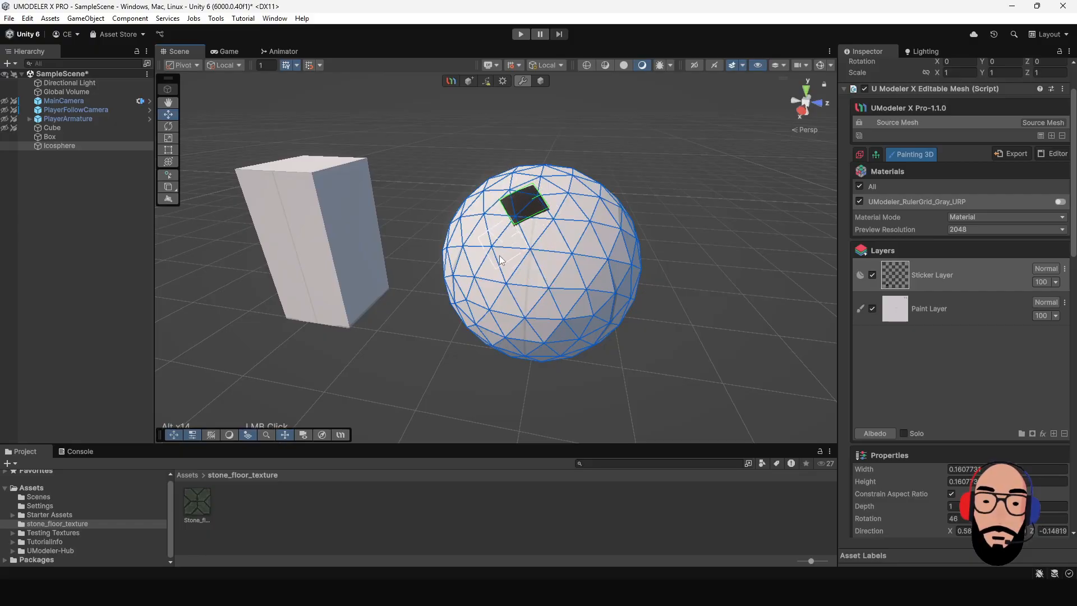
click(501, 261)
click(588, 251)
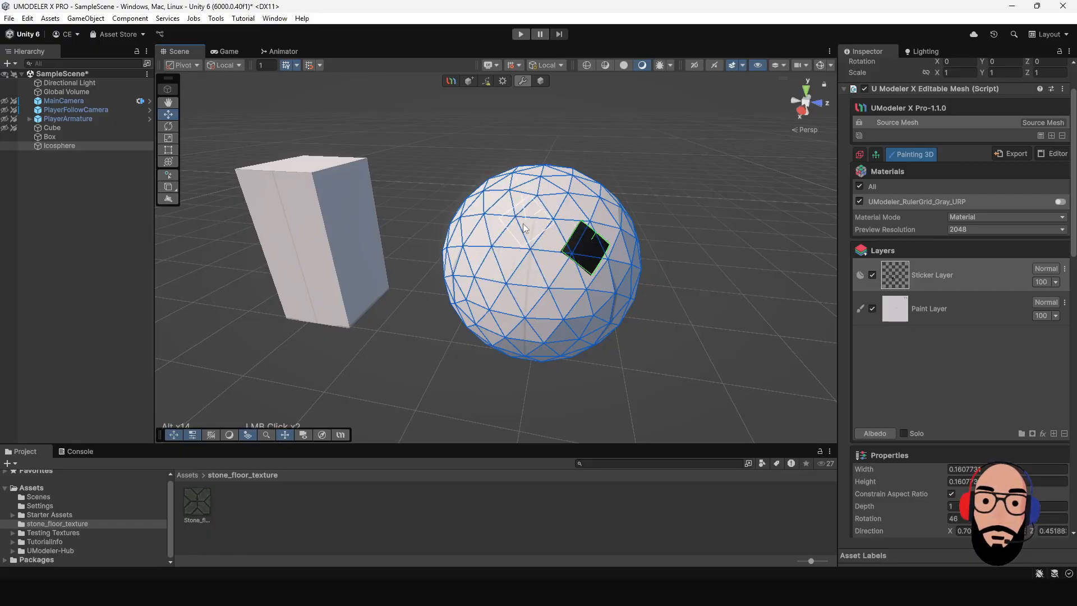
click(536, 250)
shift+drag(562, 234, 544, 267)
key(shift)
click(543, 262)
alt+drag(624, 308, 627, 301)
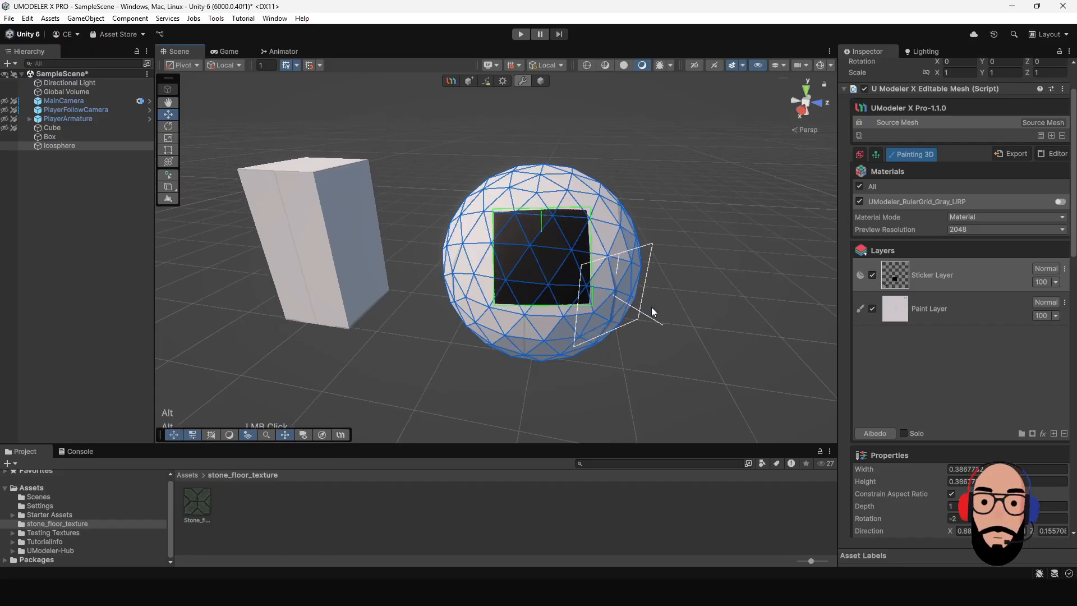
Assign Stone_floor_09 as the sticker's albedo texture and replace it with OnlyX from the Assets folder.
scroll(981, 374, down, 5)
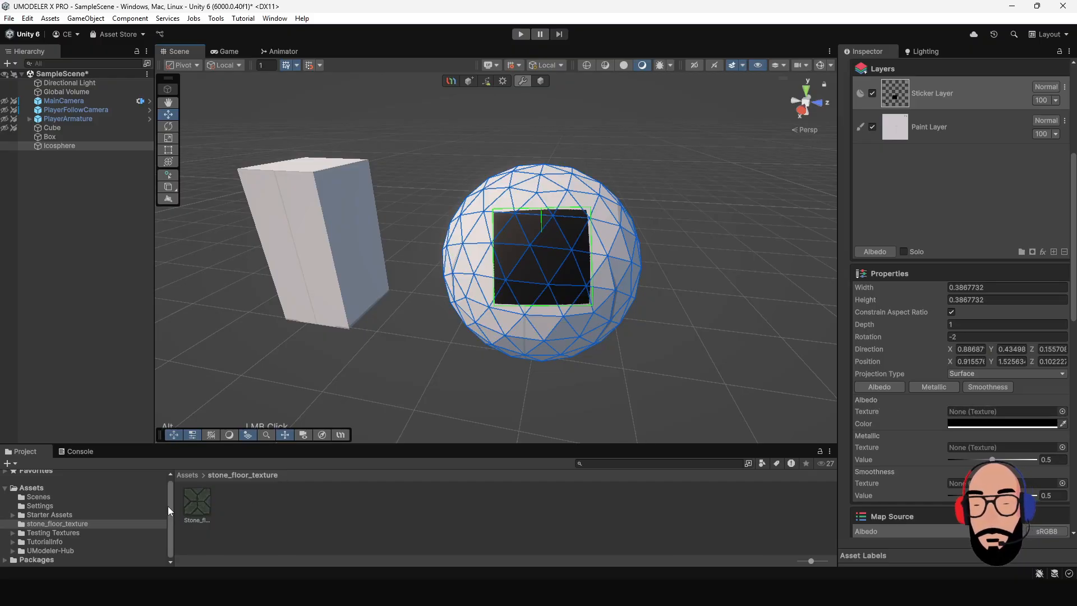
drag(200, 505, 968, 411)
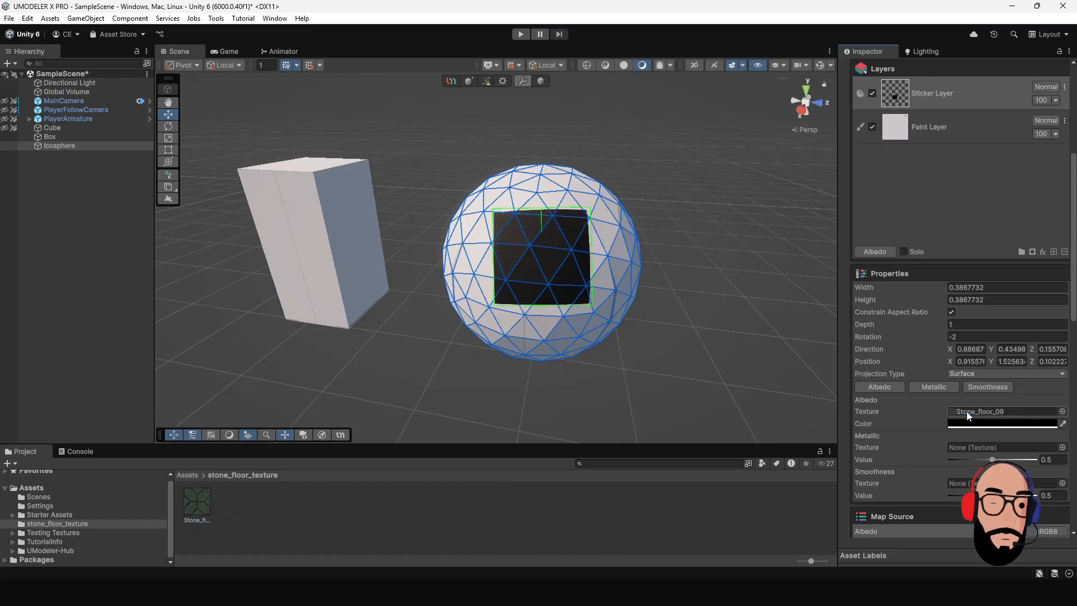
click(31, 488)
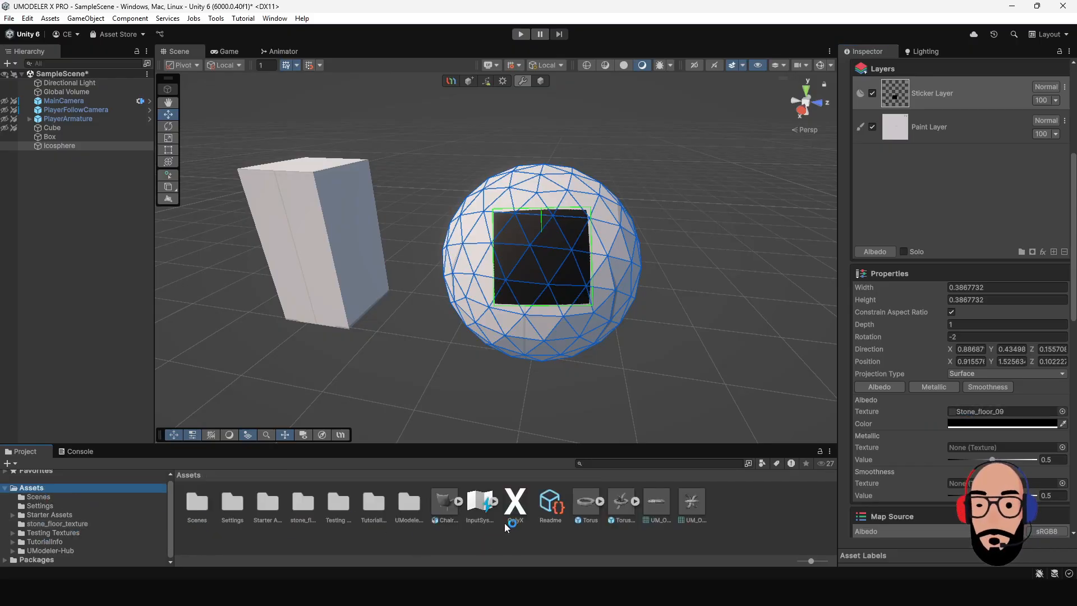
drag(519, 507, 985, 411)
Move the X sticker to the upper part of the Icosphere's front.
alt+drag(584, 326, 635, 337)
alt+drag(579, 274, 575, 236)
scroll(543, 271, up, 3)
click(574, 233)
alt+right_drag(635, 260, 598, 288)
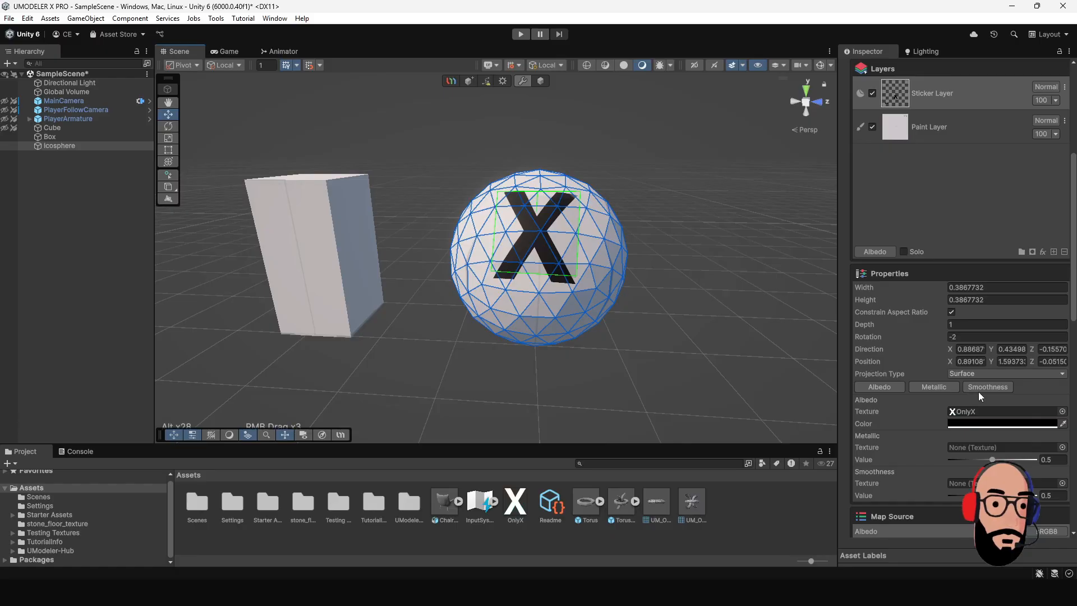
Disable the Metallic and Smoothness channels of the Sticker Layer and inspect the X from the side.
click(934, 387)
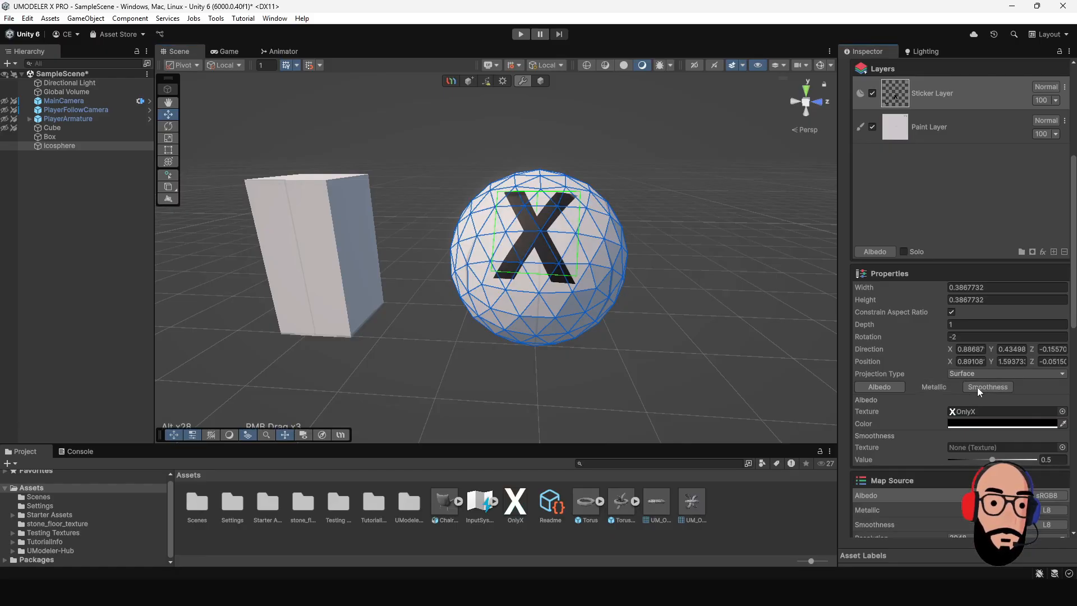
click(980, 387)
scroll(571, 266, up, 2)
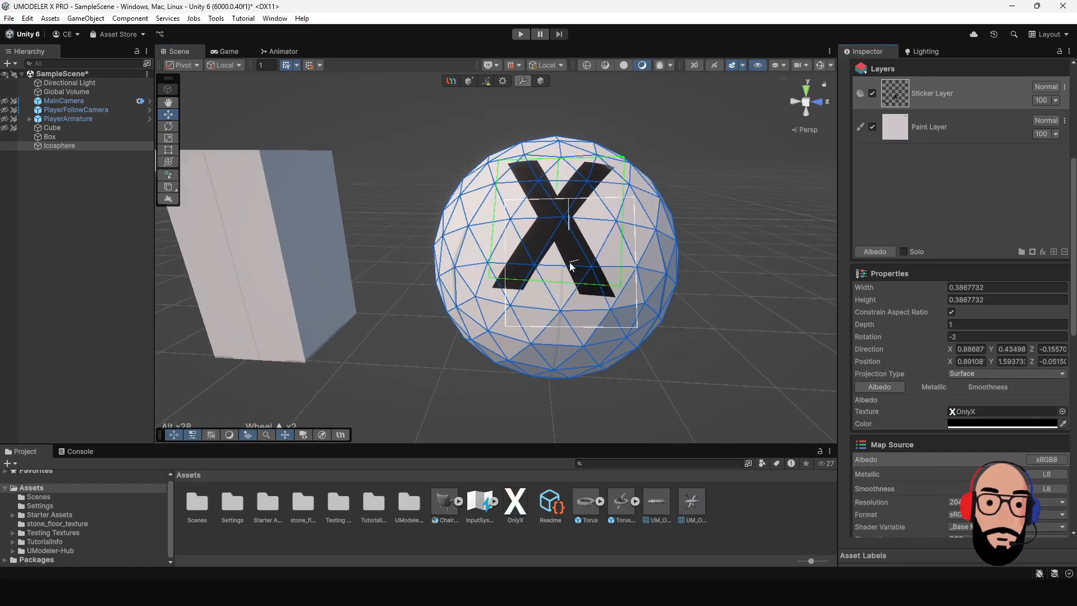
scroll(571, 266, up, 1)
alt+drag(597, 252, 450, 256)
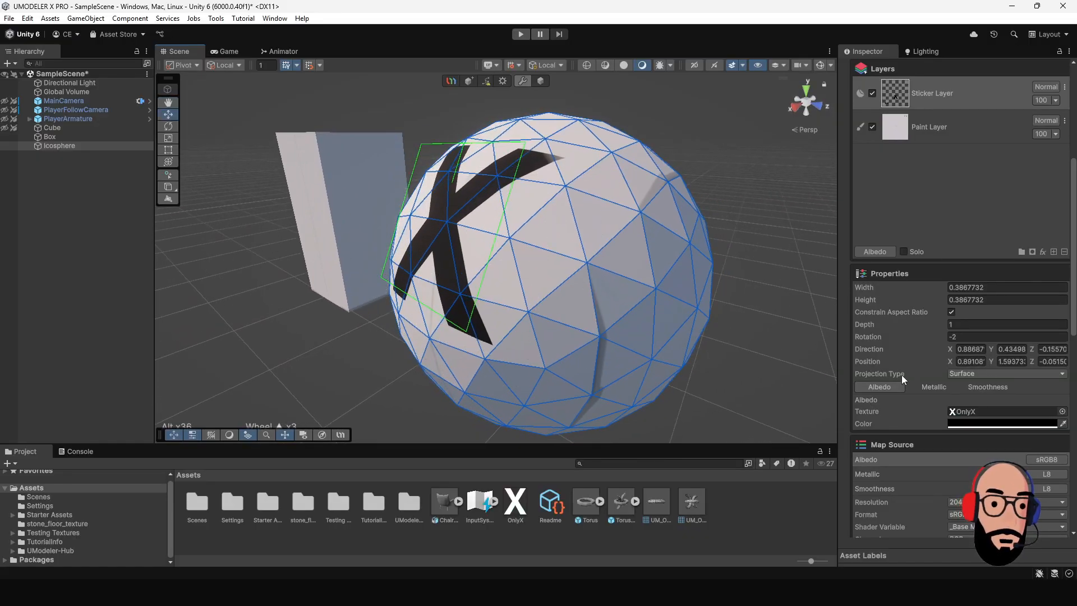
Increase the sticker's width and height to 0.86 with the aspect ratio constrained.
scroll(573, 314, down, 2)
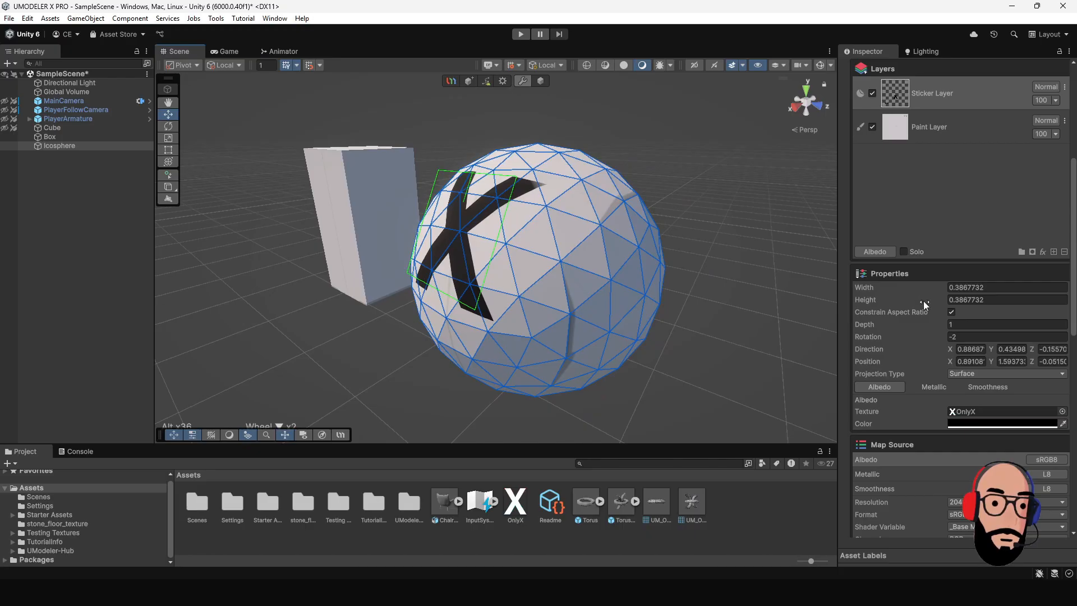
drag(926, 288, 937, 287)
alt+right_drag(699, 316, 624, 271)
alt+drag(624, 271, 656, 292)
alt+drag(540, 319, 736, 345)
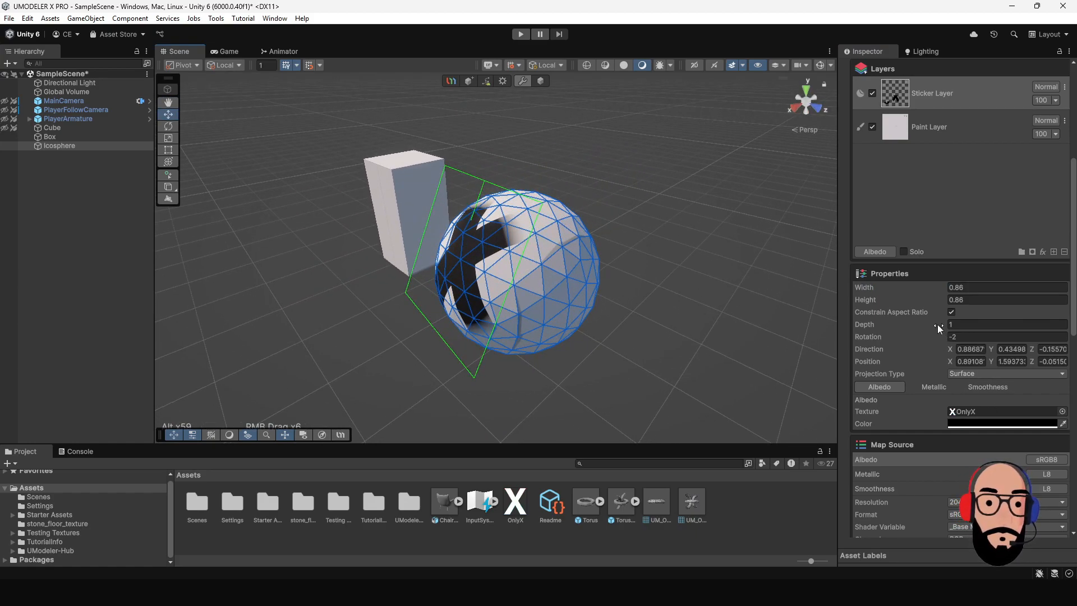
Increase the sticker's depth to 2.08 so the X projects further around the Icosphere.
alt+drag(632, 301, 406, 239)
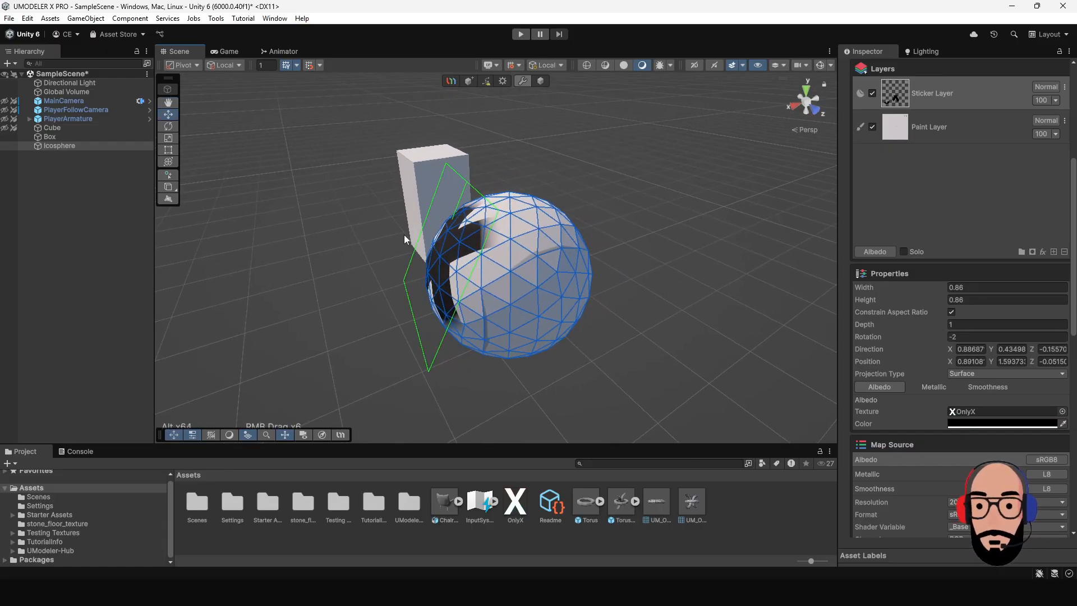
alt+drag(581, 272, 565, 268)
click(925, 325)
drag(926, 324, 946, 325)
alt+drag(668, 305, 784, 308)
Try a different rotation for the X sticker and undo the change.
drag(934, 335, 975, 335)
key(ctrl+z)
alt+drag(512, 320, 575, 257)
Turn on the toggle of the UModeler_RulerGrid_Gray_URP material on the Icosphere and activate the Object Tool.
scroll(916, 348, up, 3)
scroll(917, 352, up, 2)
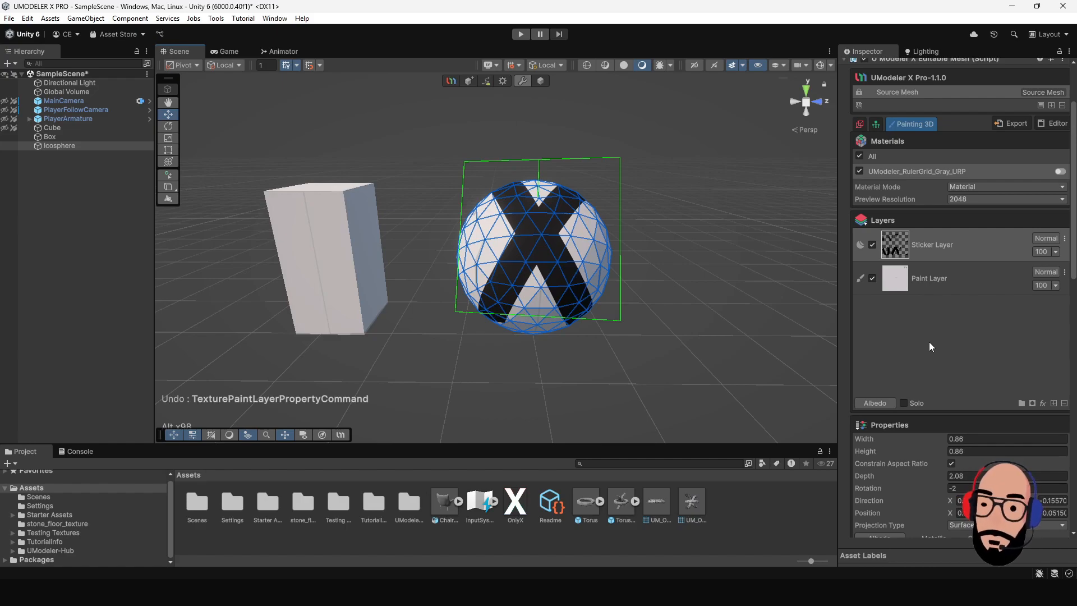
scroll(929, 342, up, 3)
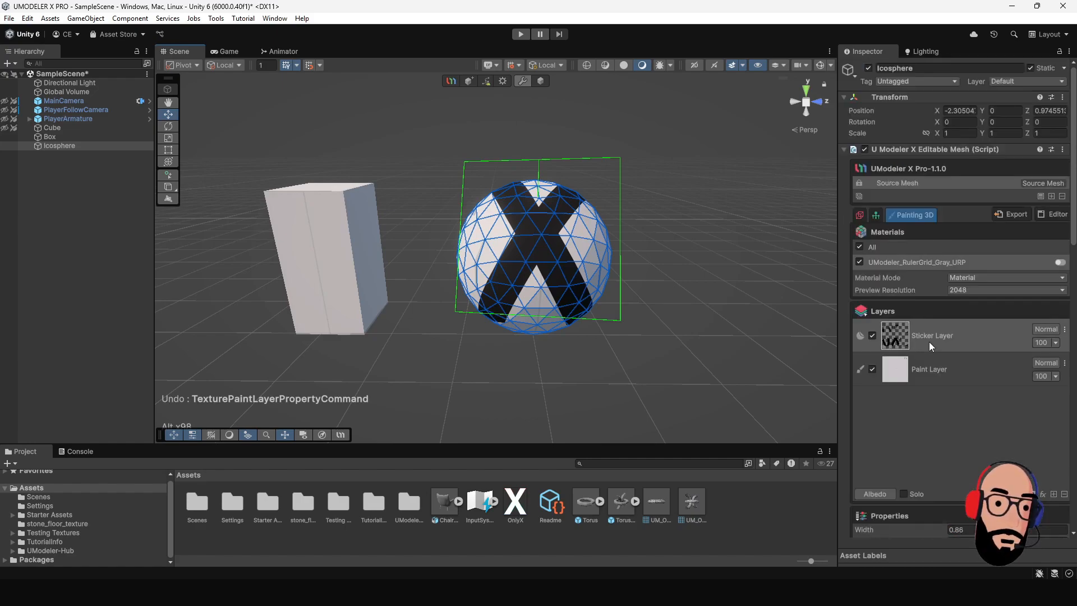
alt+drag(645, 278, 610, 294)
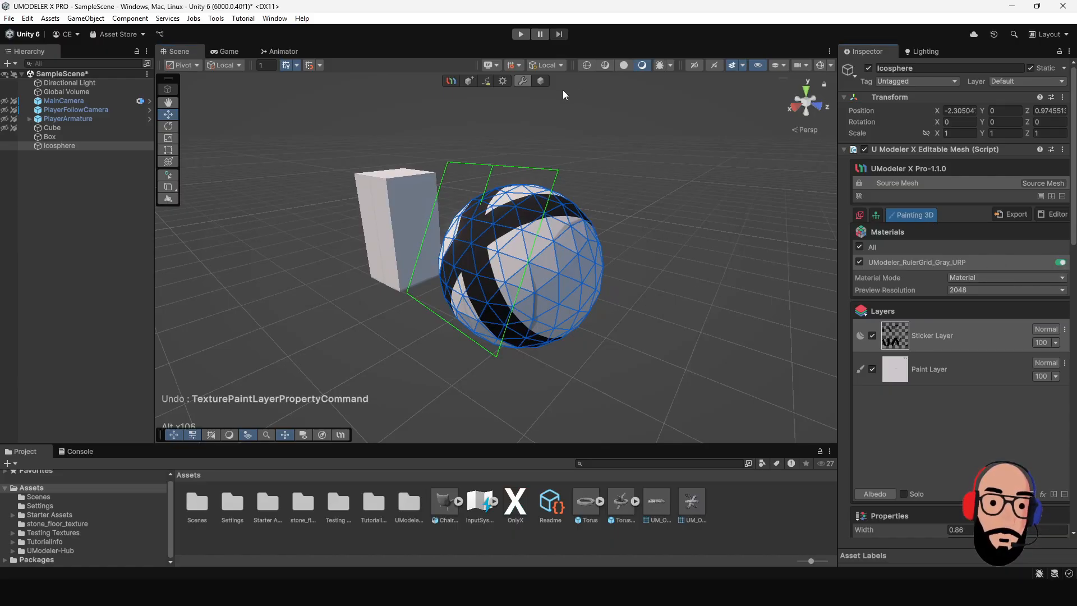
click(540, 82)
alt+drag(393, 236, 436, 227)
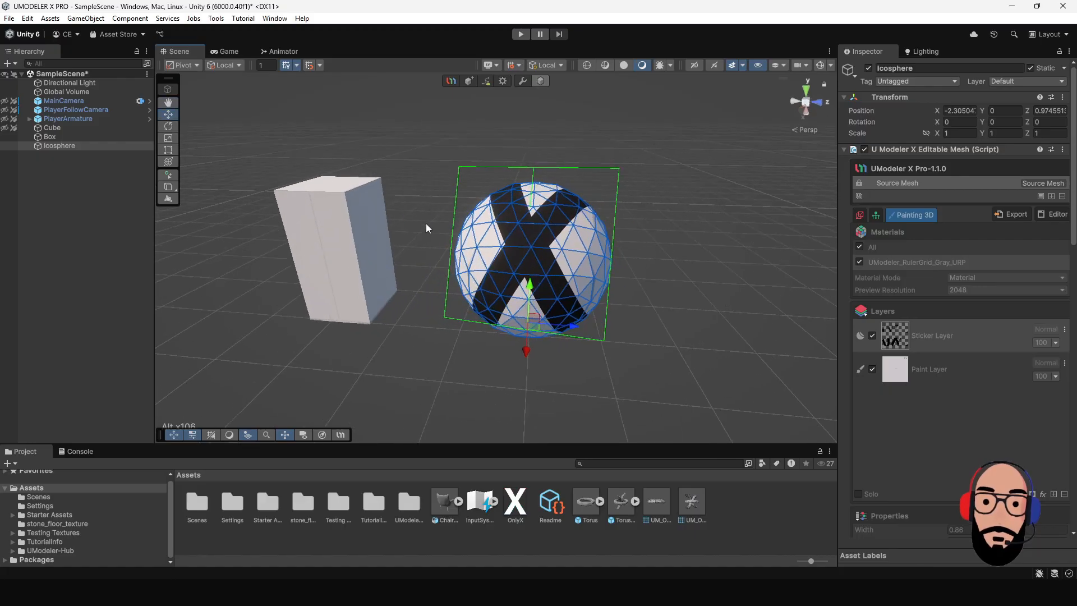
Turn on the toggle of the UModeler_RulerGrid_Gray_URP material on the Box, reactivate the Object Tool and deselect the Box.
click(342, 223)
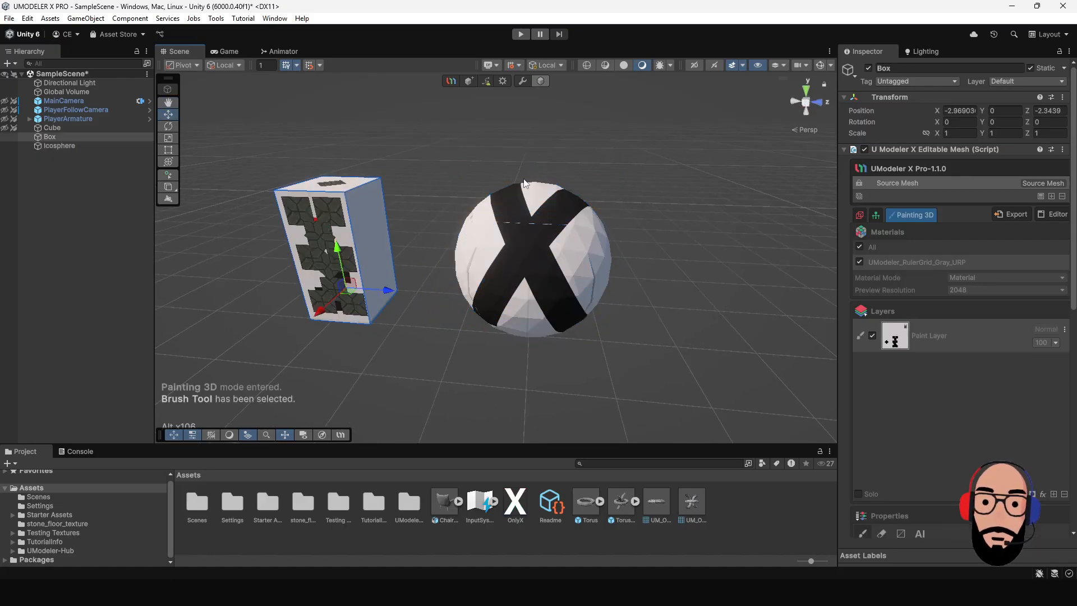
alt+drag(514, 301, 417, 245)
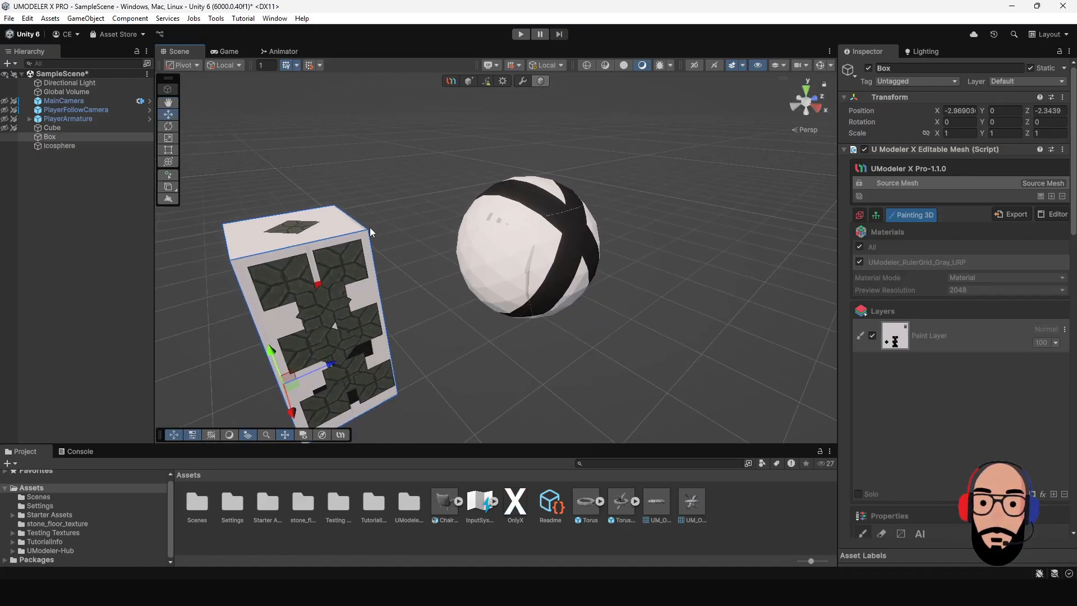
click(370, 228)
click(335, 229)
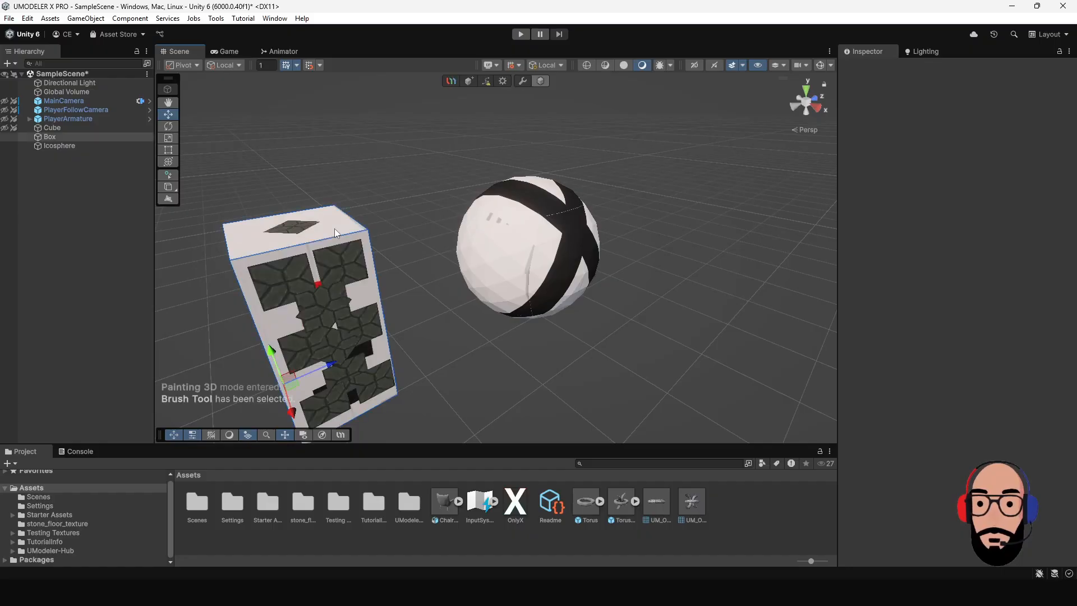
click(524, 81)
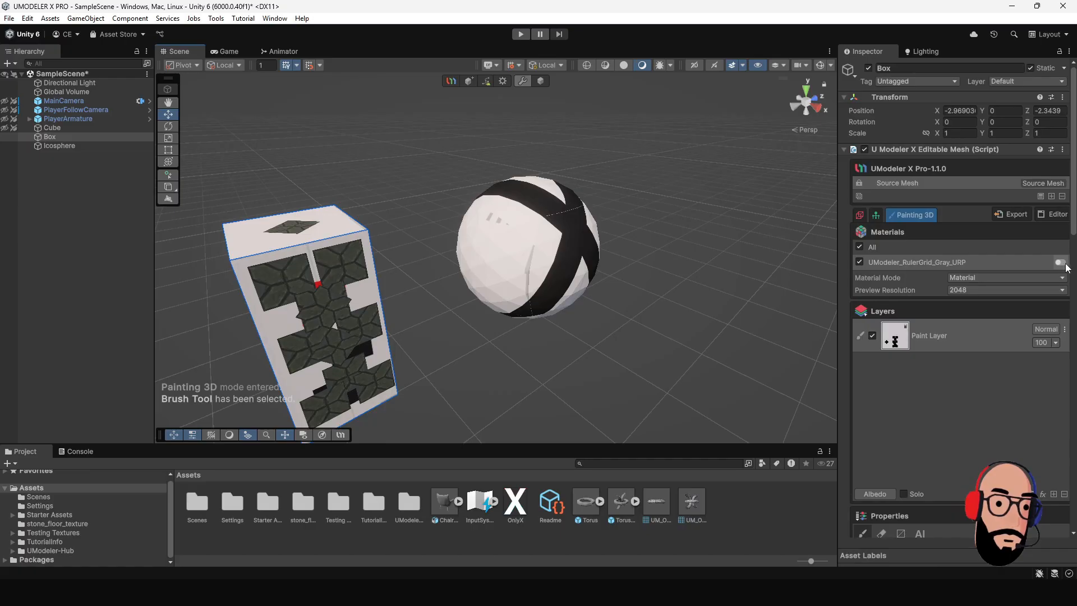
alt+drag(572, 368, 462, 318)
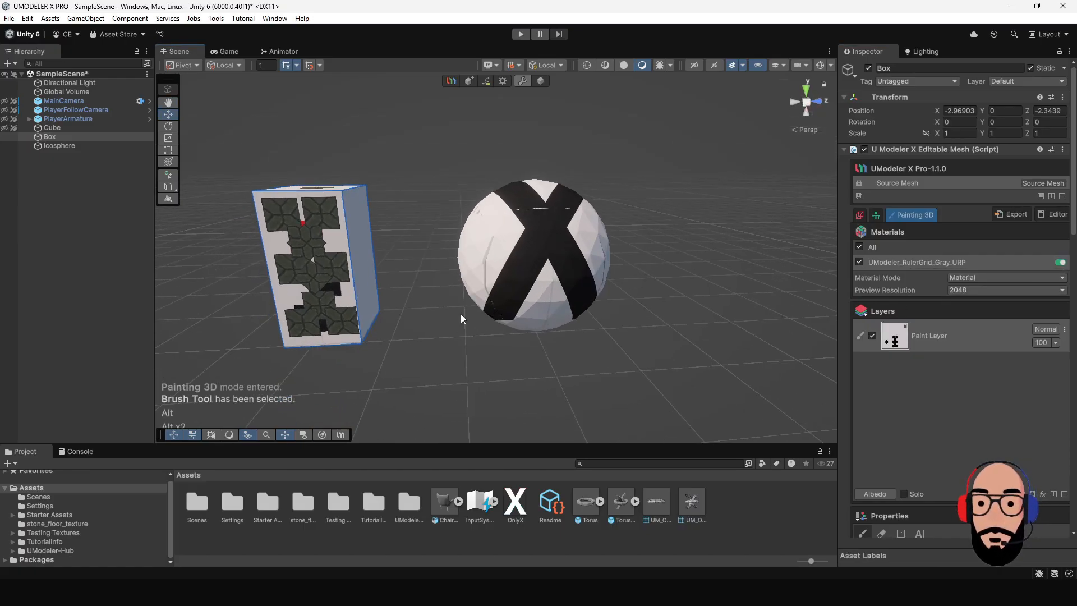
middle_drag(462, 318, 499, 315)
alt+drag(500, 314, 673, 356)
click(542, 82)
click(514, 329)
Reselect the Box, open the Export All output of its painting's Map Source settings and cancel saving Box-Albedo.png.
scroll(513, 329, down, 4)
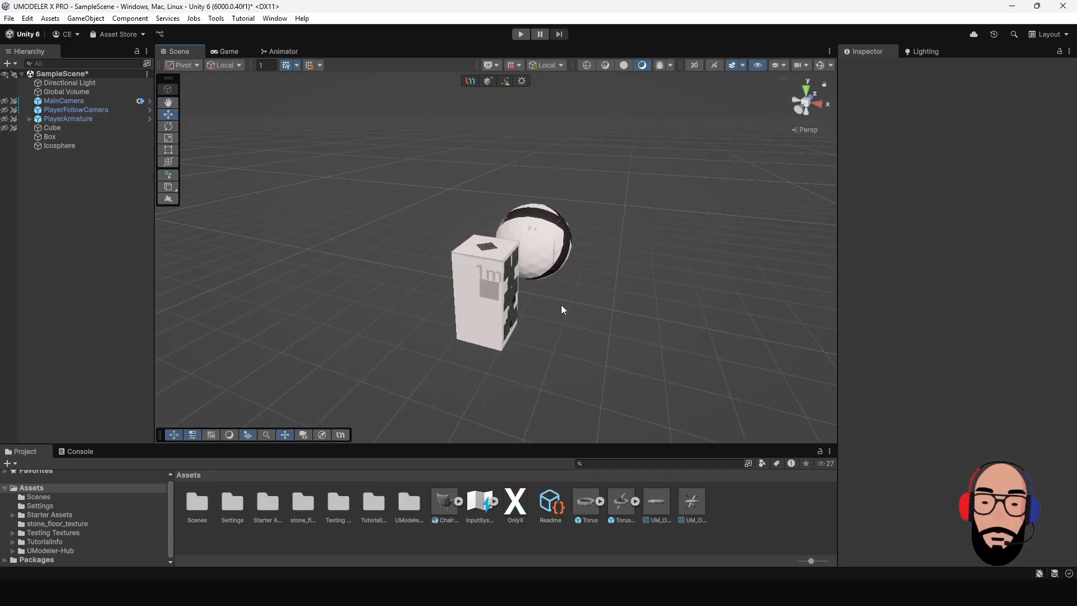
alt+drag(563, 309, 454, 314)
alt+drag(526, 315, 449, 280)
click(454, 264)
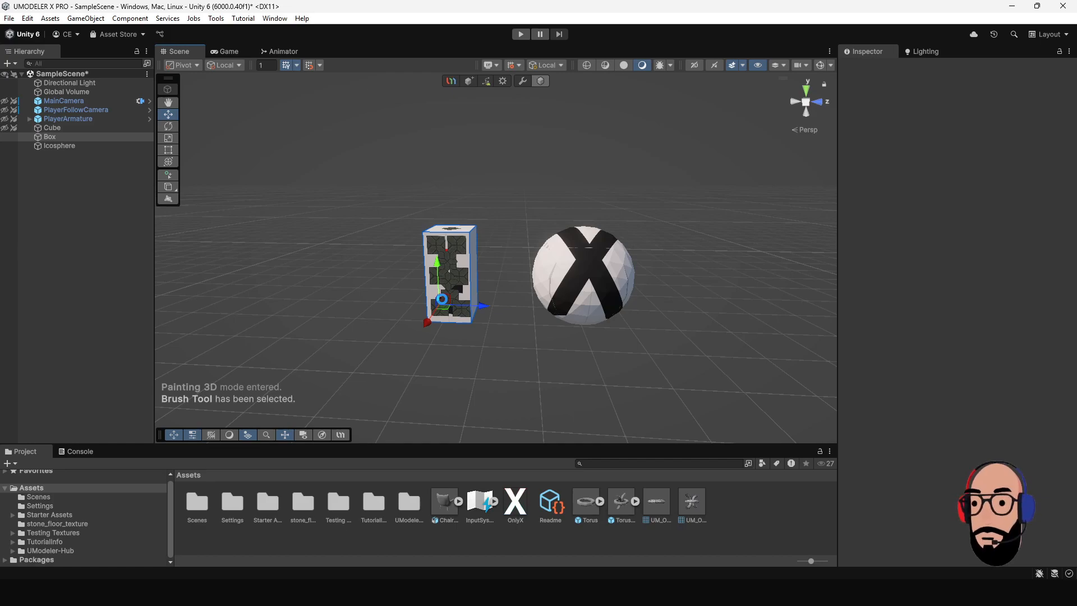
scroll(444, 298, up, 3)
scroll(447, 302, up, 3)
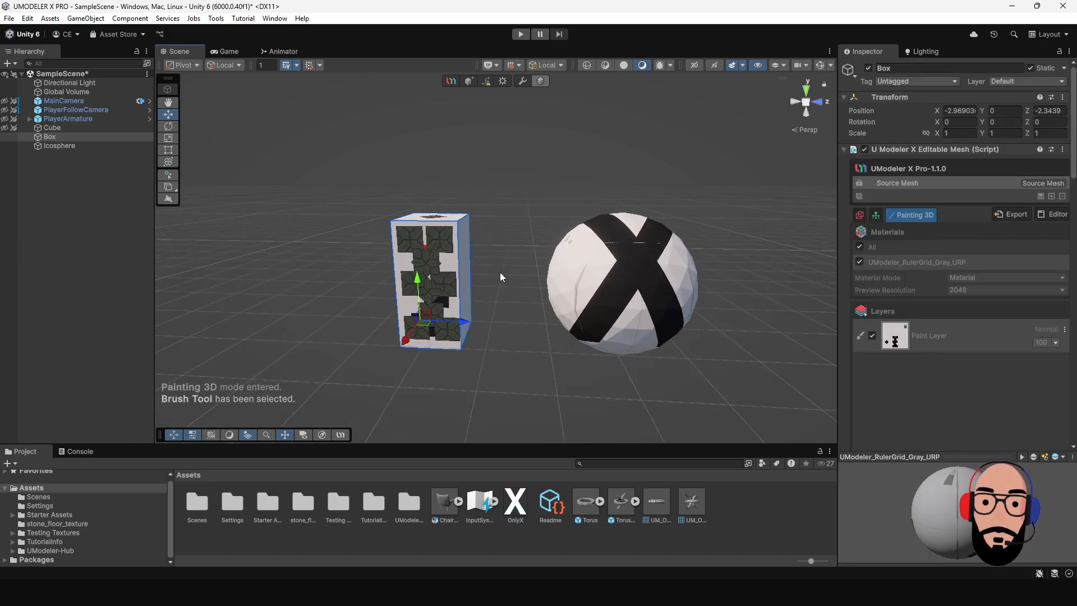
click(524, 82)
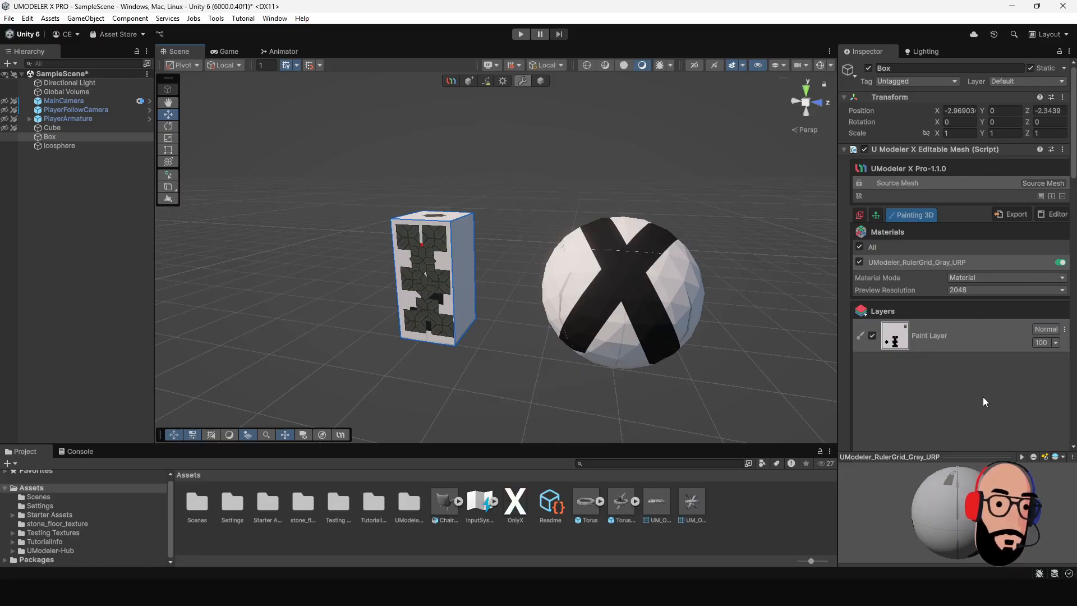
scroll(963, 404, down, 10)
drag(965, 458, 966, 555)
scroll(897, 403, down, 8)
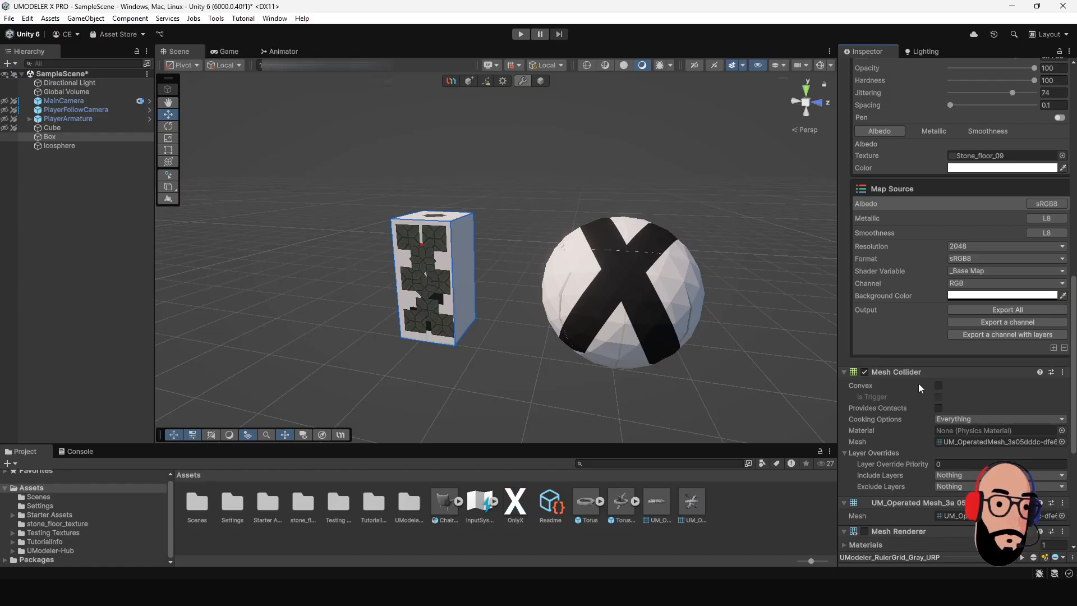
scroll(915, 387, up, 3)
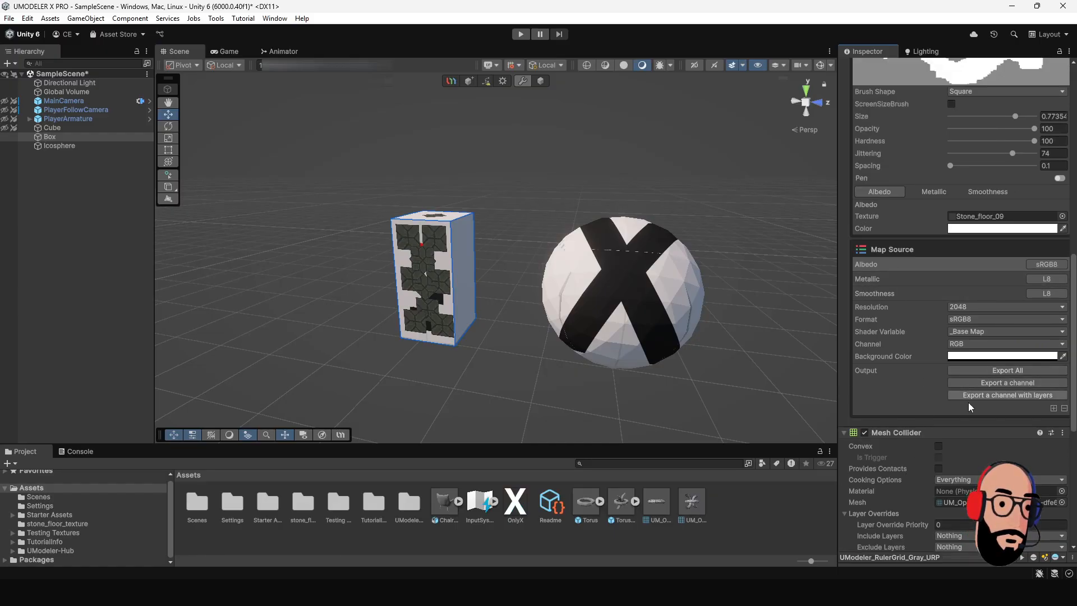
click(998, 370)
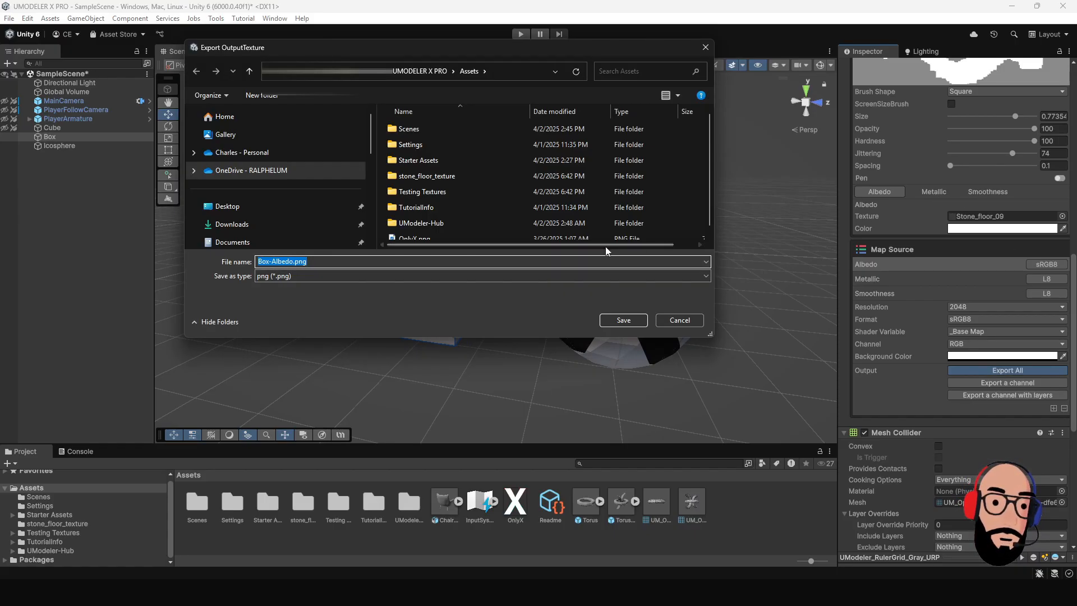
click(680, 321)
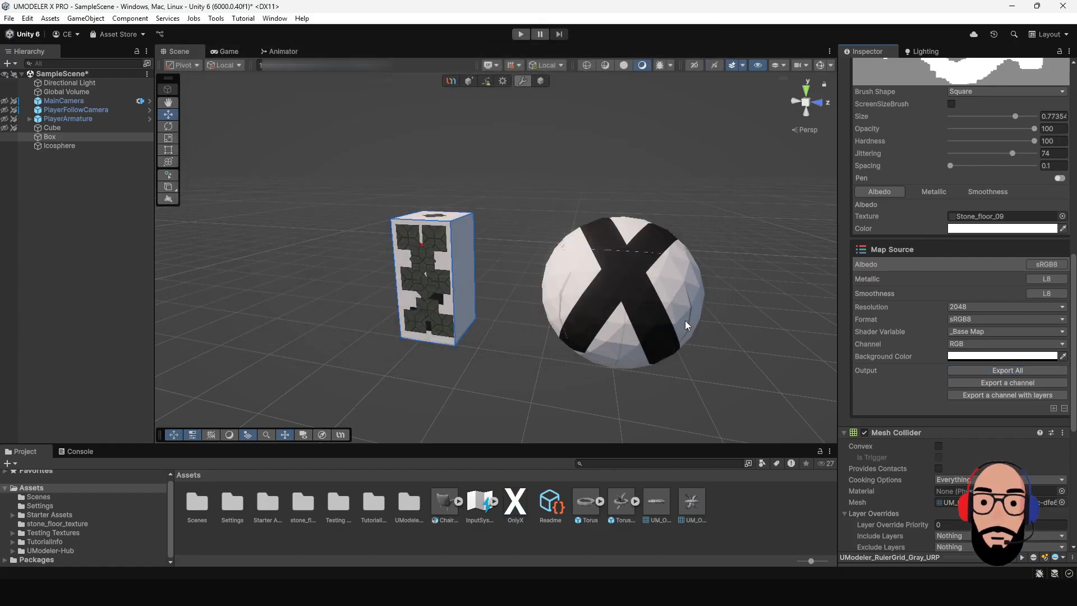
alt+drag(685, 324, 543, 306)
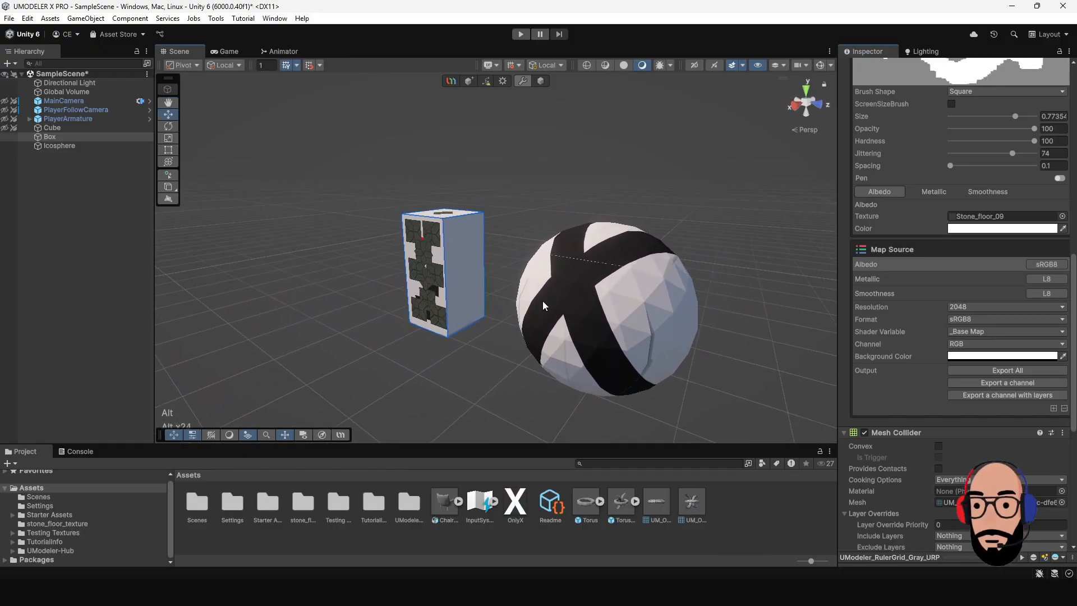
alt+right_drag(521, 294, 466, 284)
mouse_move(467, 284)
middle_down()
mouse_move(479, 279)
mouse_move(478, 294)
middle_up()
scroll(479, 283, up, 3)
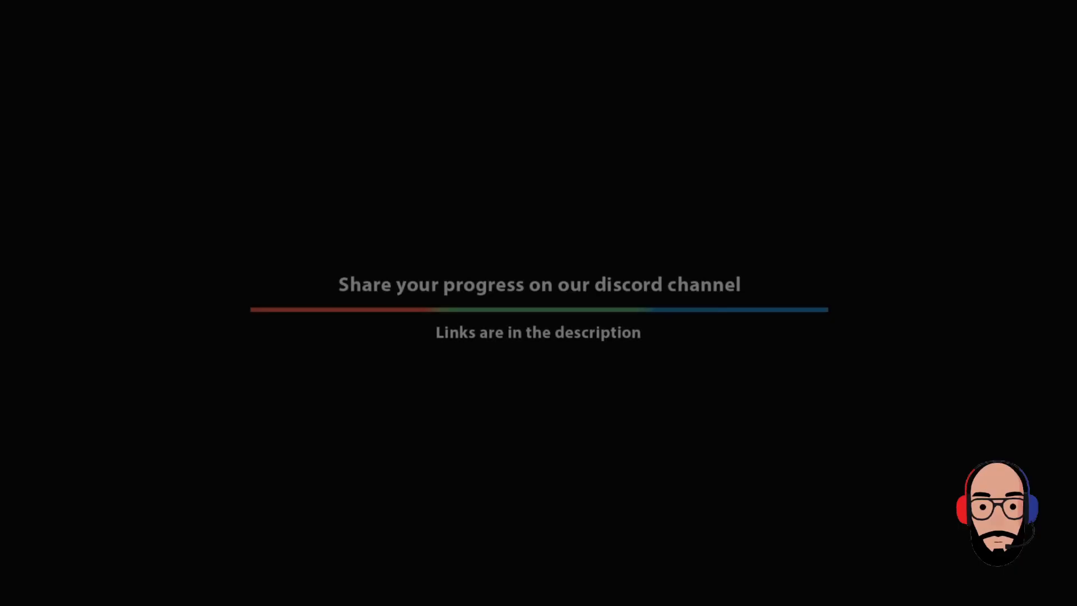